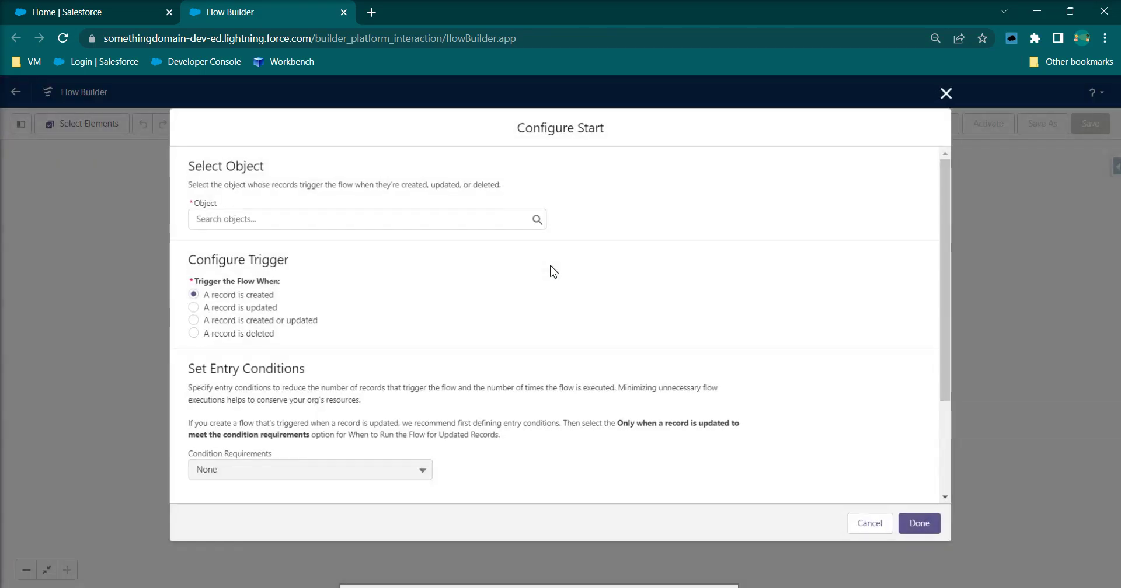
# - Set the flow to start on the User object when a record is updated
pyautogui.write('user')
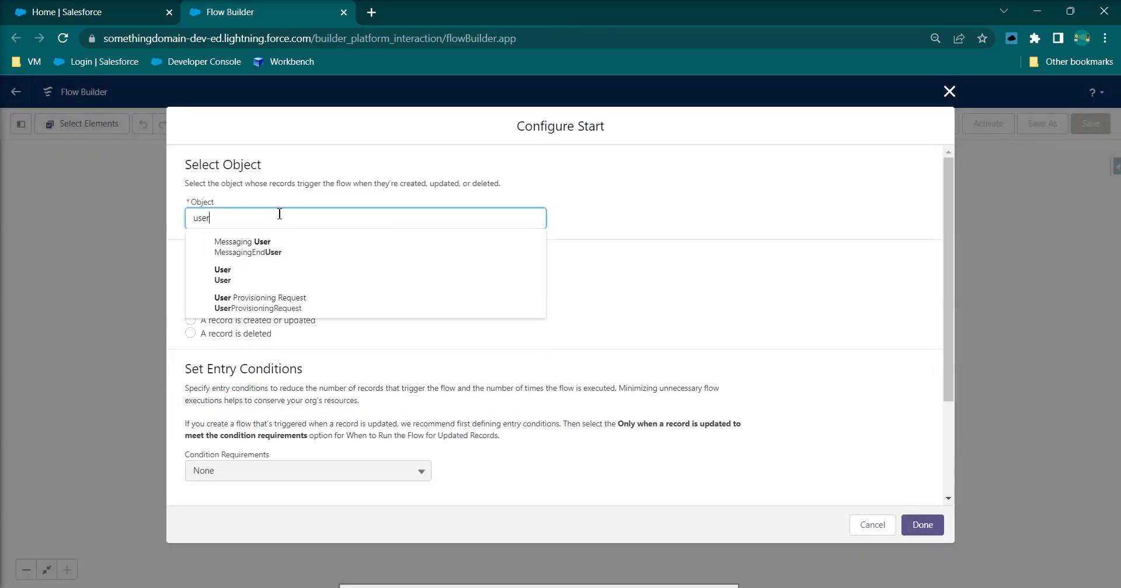
pyautogui.click(273, 274)
pyautogui.click(191, 307)
# - Require all entry conditions to be met, with IsActive Equals the False global constant, and finish the start configuration
pyautogui.scroll(-3, 409, 350)
pyautogui.click(268, 336)
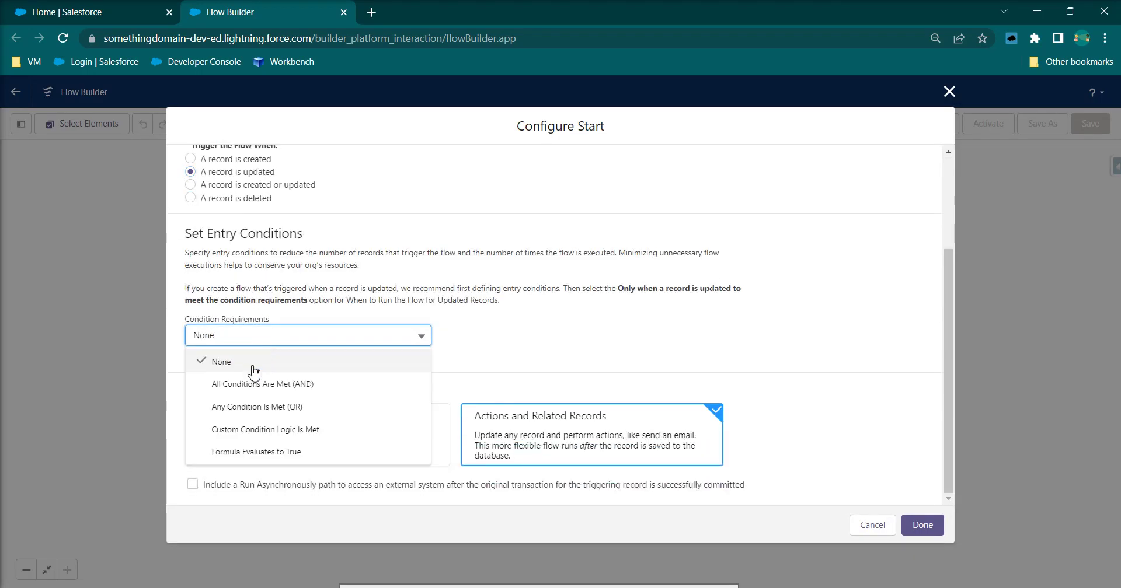
pyautogui.click(256, 384)
pyautogui.click(301, 385)
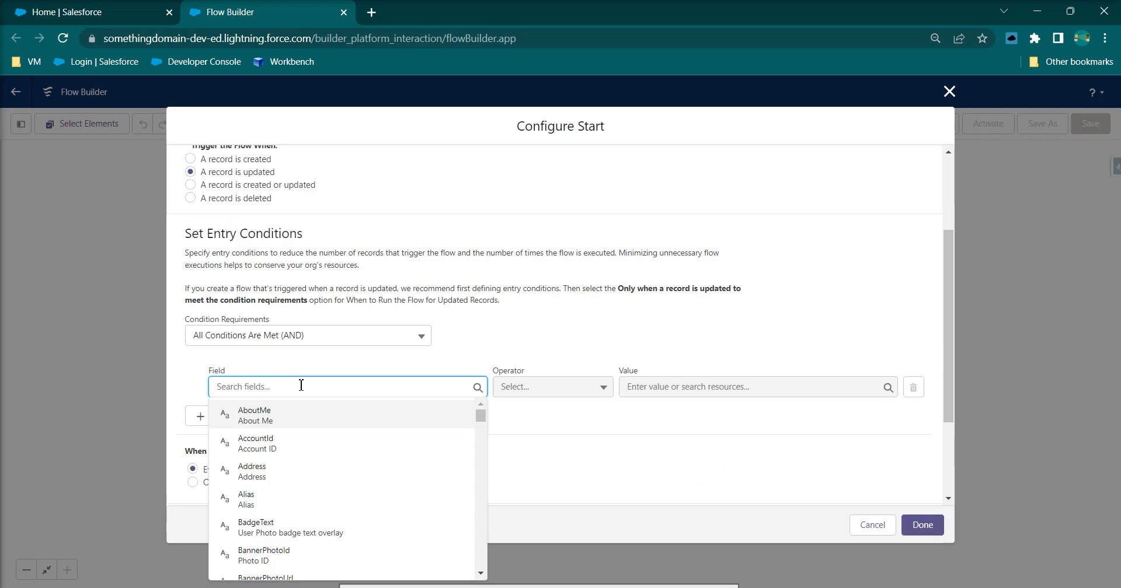
pyautogui.write('isac')
pyautogui.click(480, 427)
pyautogui.click(681, 386)
pyautogui.write('false')
pyautogui.click(723, 442)
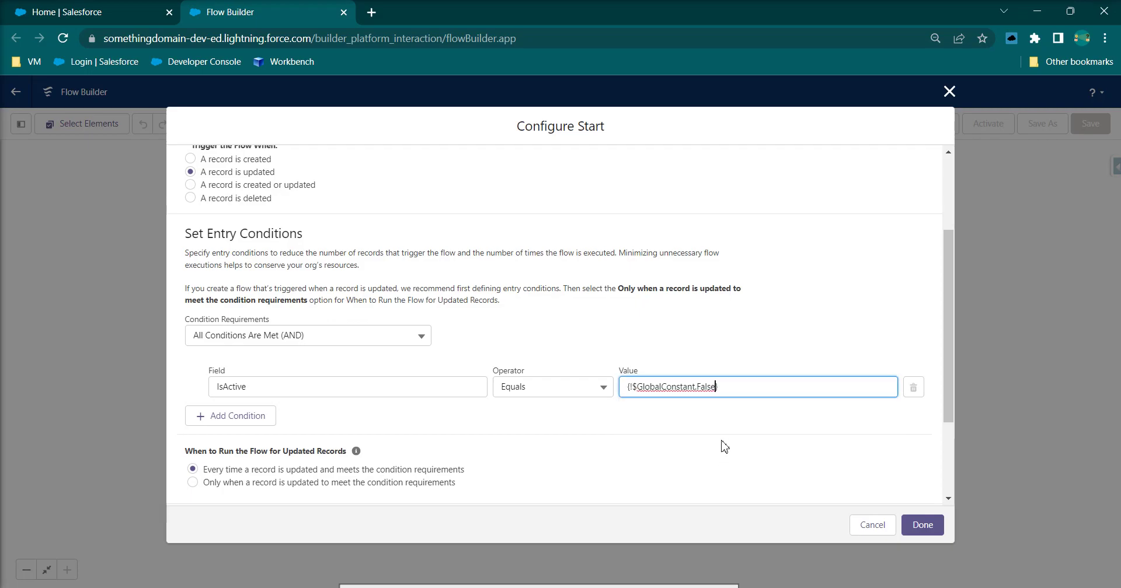
pyautogui.click(922, 525)
pyautogui.click(922, 525)
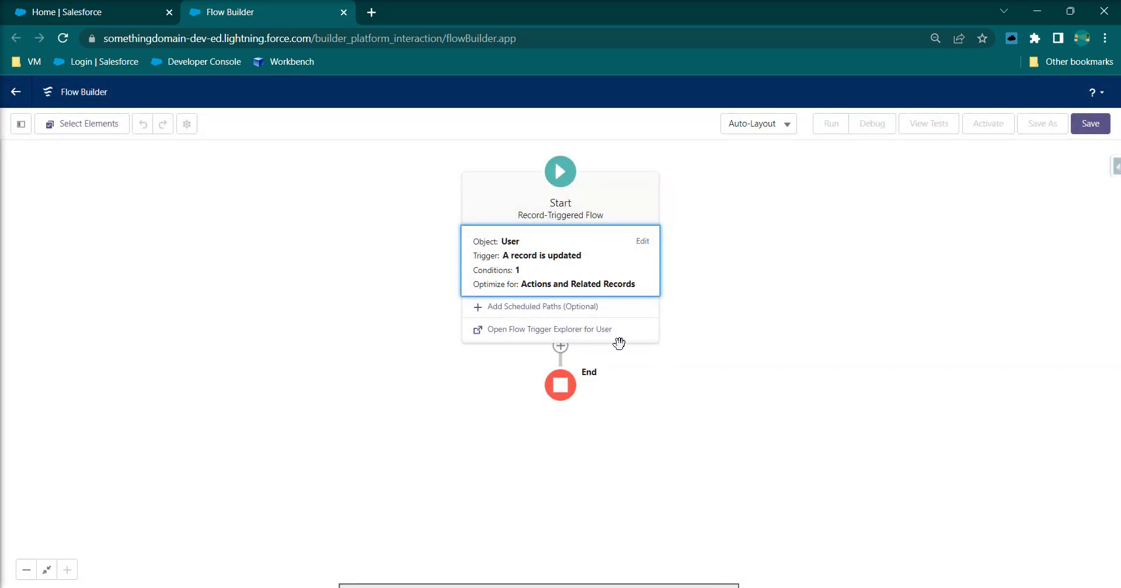
# - Add a Get Records element directly after the flow's start
pyautogui.click(560, 346)
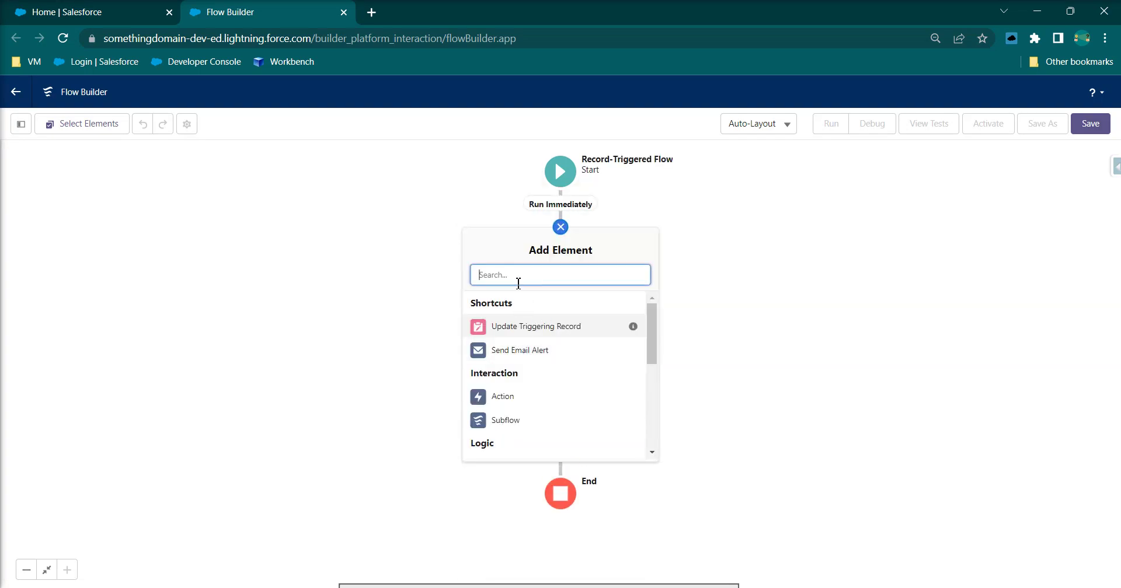
pyautogui.write('getRe')
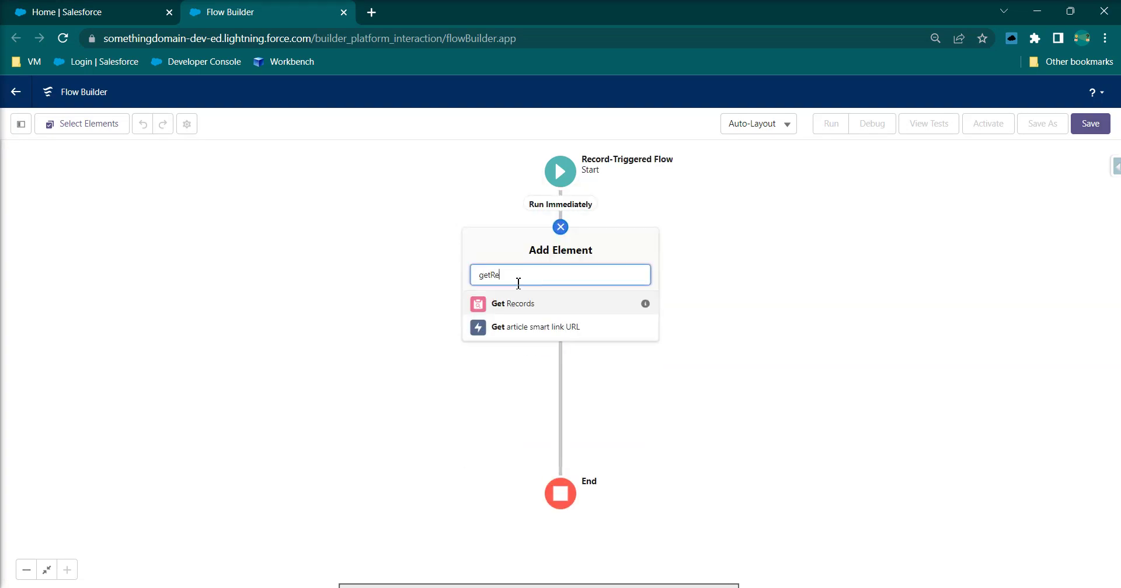
pyautogui.write('c')
pyautogui.press('BackSpace')
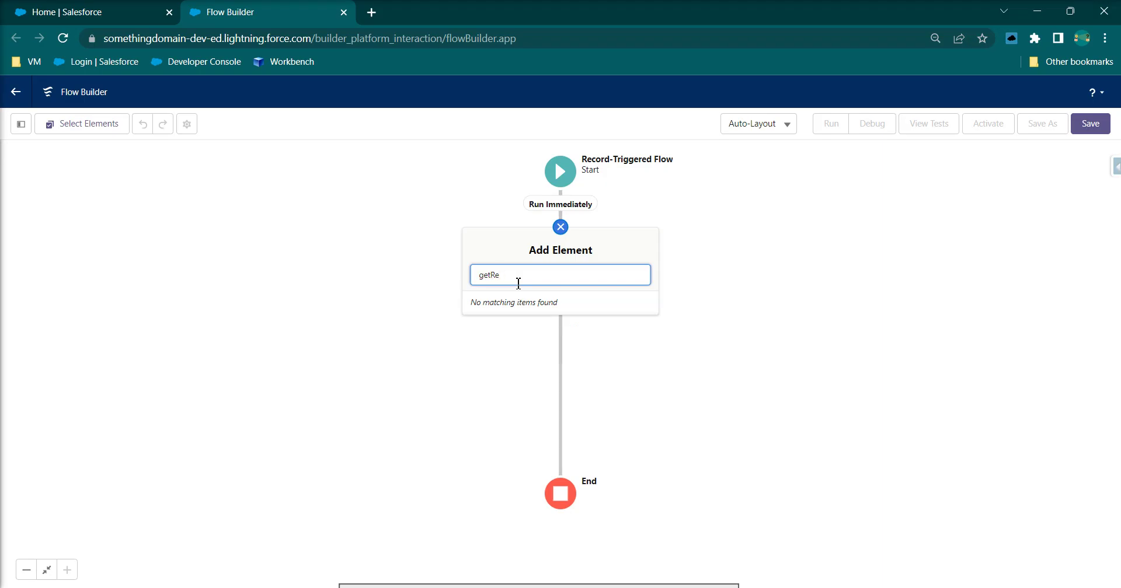
pyautogui.press('BackSpace')
pyautogui.press('BackSpace')
pyautogui.click(526, 303)
# - Label the Get Records element getRecordPermissionSetLicense and let its API name fill in to match
pyautogui.click(378, 280)
pyautogui.write('getRecordPermissionSetLicense')
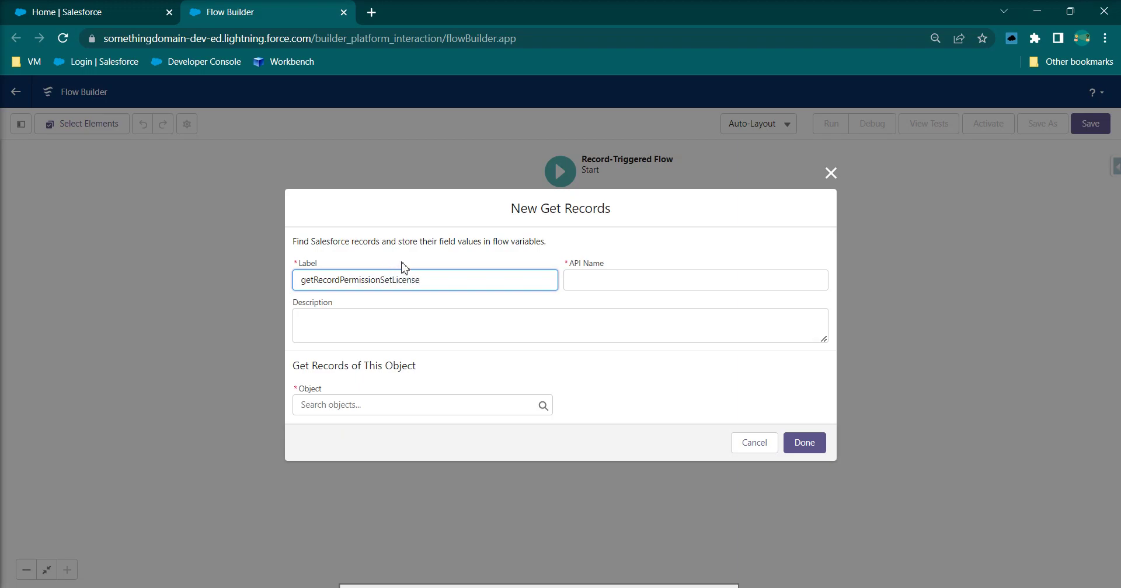
pyautogui.click(400, 265)
# - Set the object whose records are retrieved to Permission Set License
pyautogui.click(378, 405)
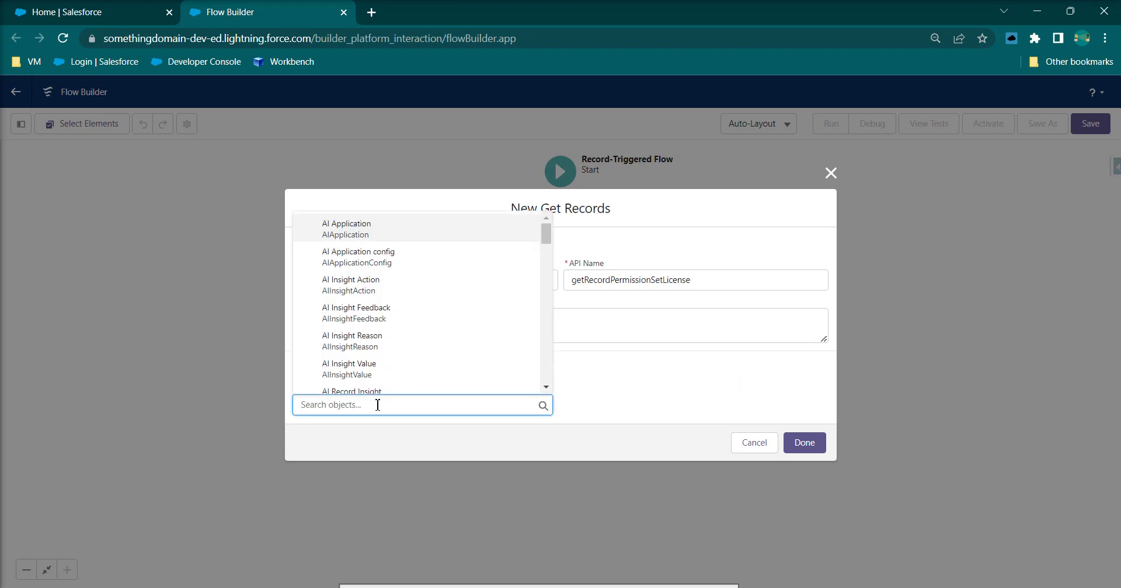
pyautogui.write('permissio')
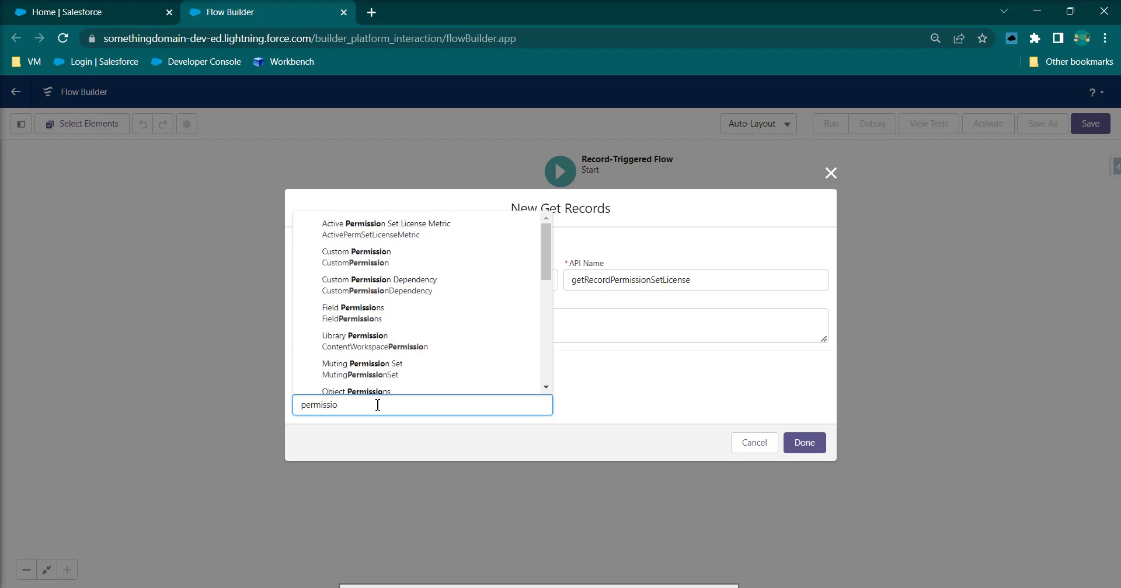
pyautogui.write('n s')
pyautogui.press('BackSpace')
pyautogui.press('BackSpace')
pyautogui.write('n se')
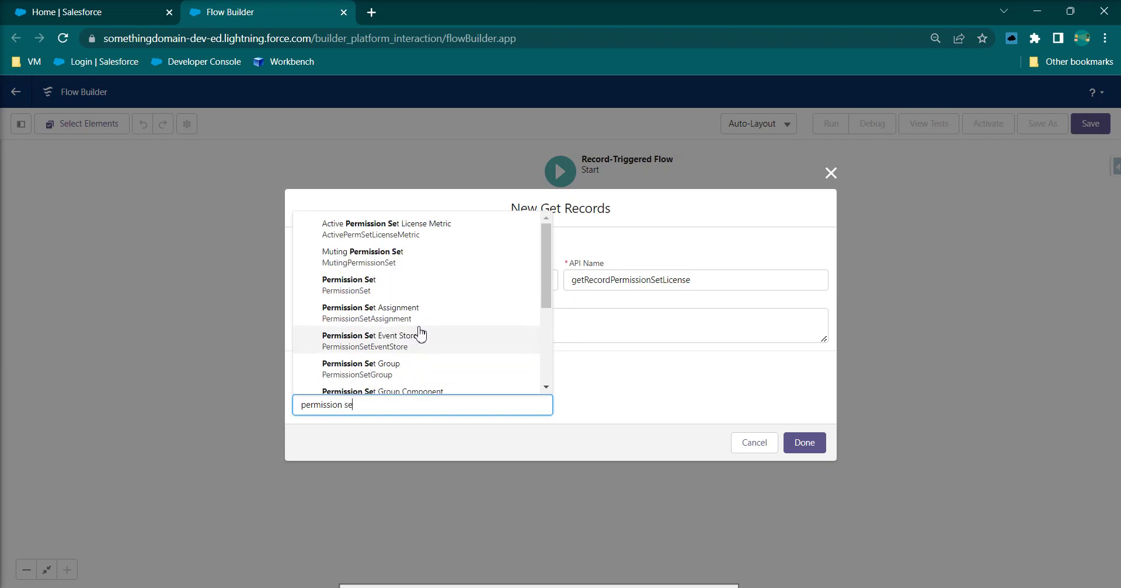
pyautogui.scroll(-1, 420, 325)
pyautogui.scroll(-2, 421, 325)
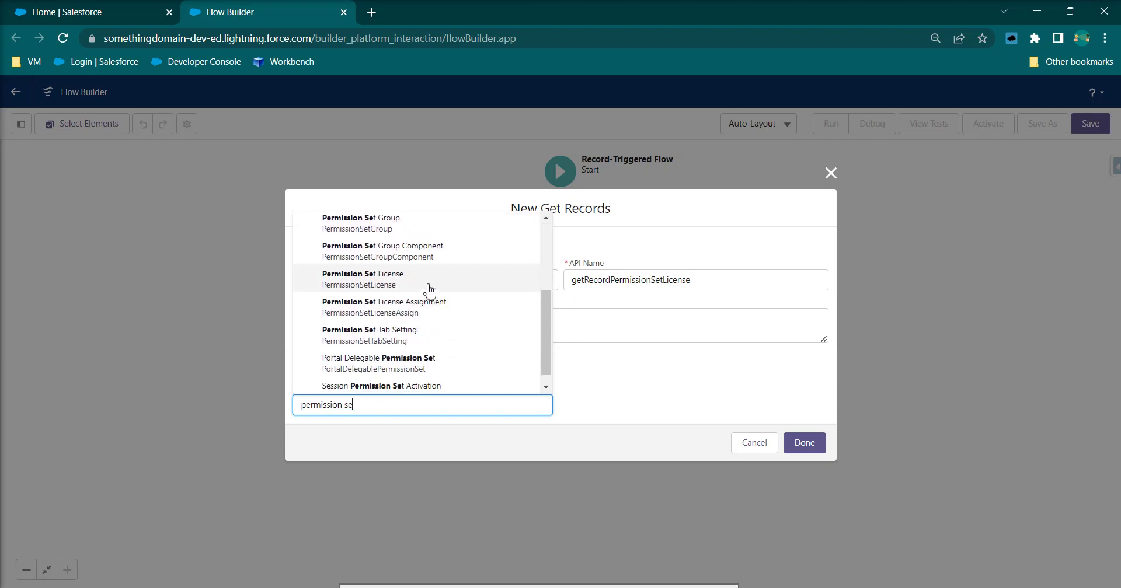
pyautogui.click(430, 290)
pyautogui.click(584, 369)
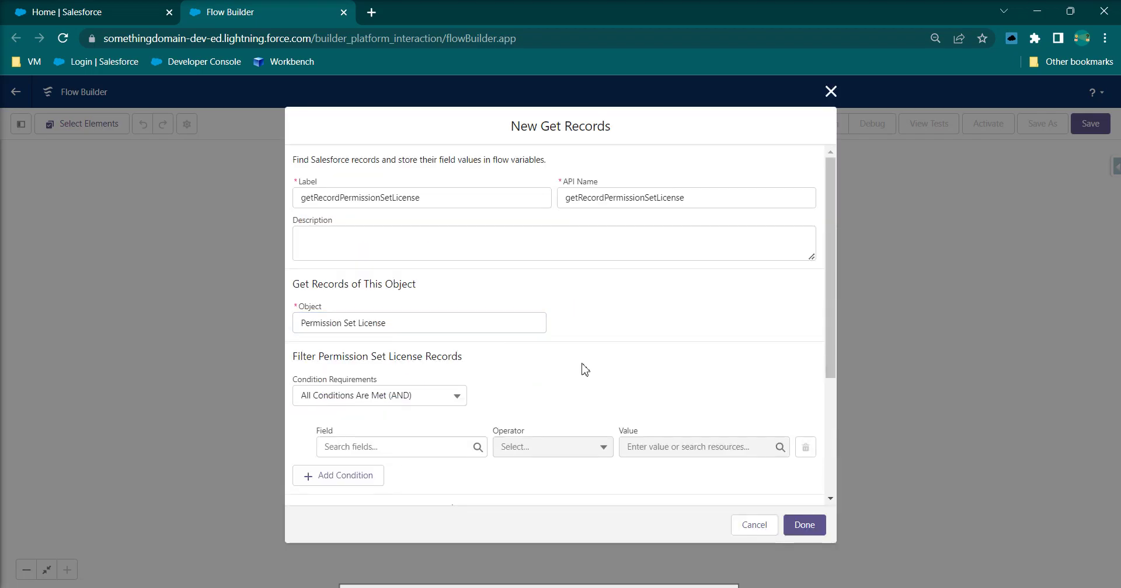
# - Change the object to Permission Set License Assignment and rename the label and API name to getRecordPermissionSetLicenseAssignment
pyautogui.click(434, 323)
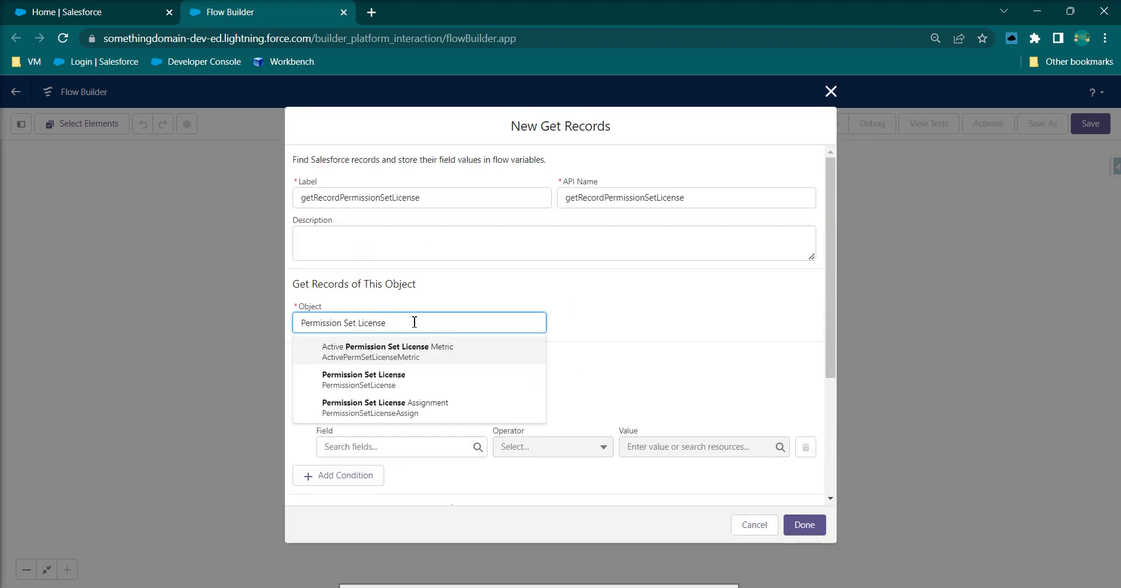
pyautogui.click(435, 412)
pyautogui.click(444, 199)
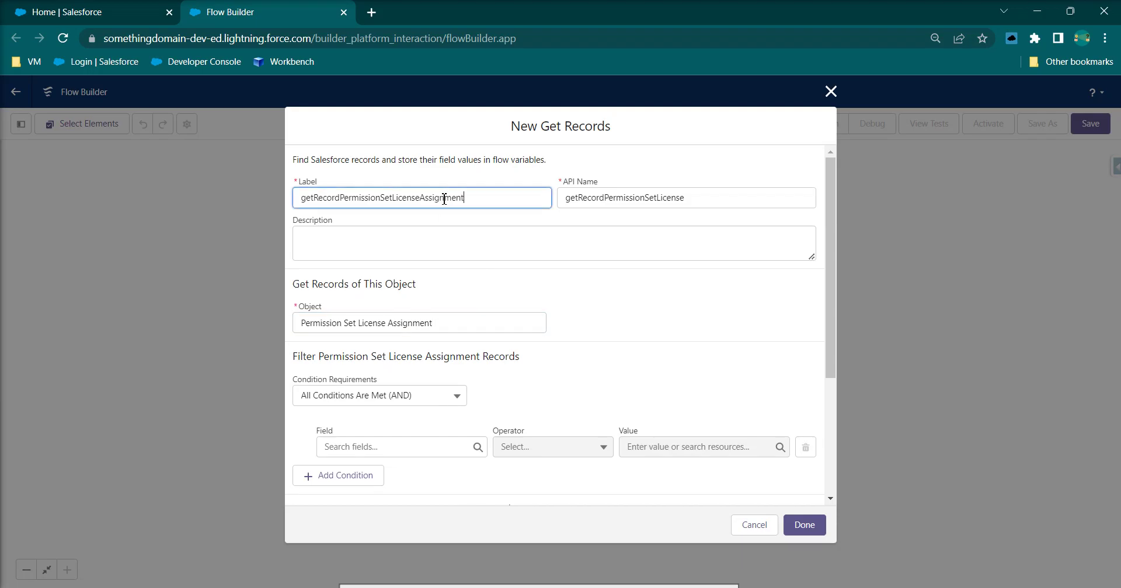
pyautogui.doubleClick(445, 199)
pyautogui.hotkey('ctrl', 'c')
pyautogui.doubleClick(611, 198)
pyautogui.hotkey('ctrl', 'v')
pyautogui.press('Tab')
pyautogui.press('Tab')
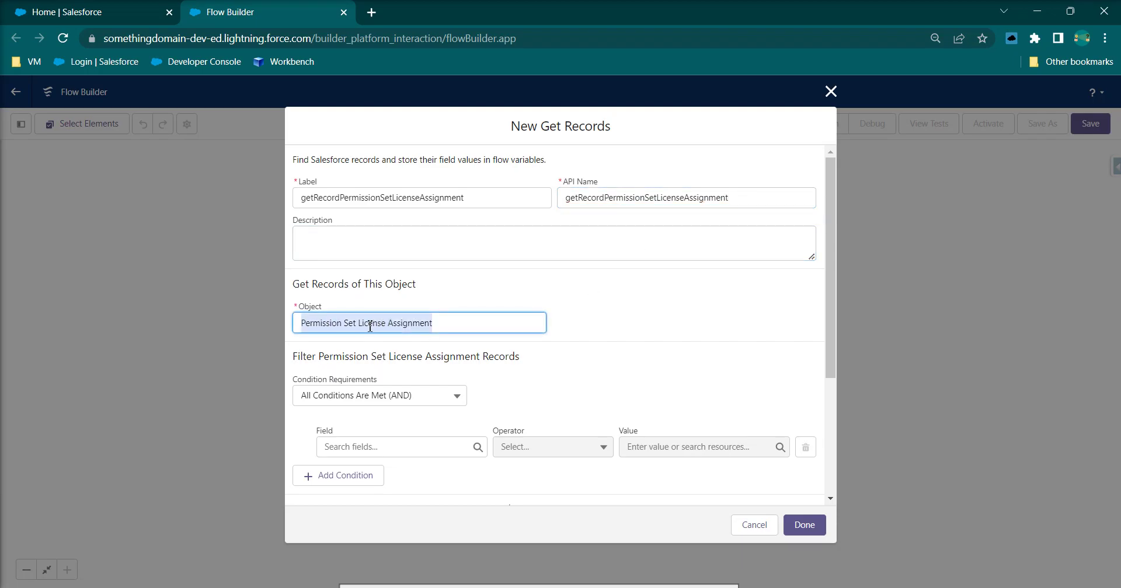
pyautogui.click(452, 331)
pyautogui.click(608, 352)
# - Filter the retrieved records to those where AssigneeId Equals the triggering record's Id, and finish the Get Records element
pyautogui.click(367, 449)
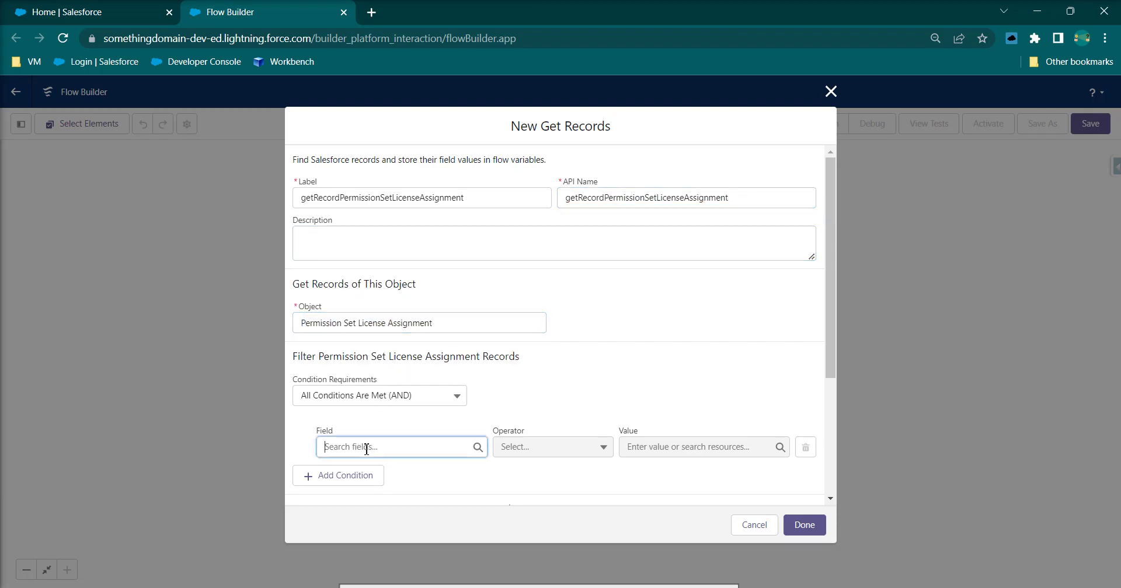
pyautogui.write('ass')
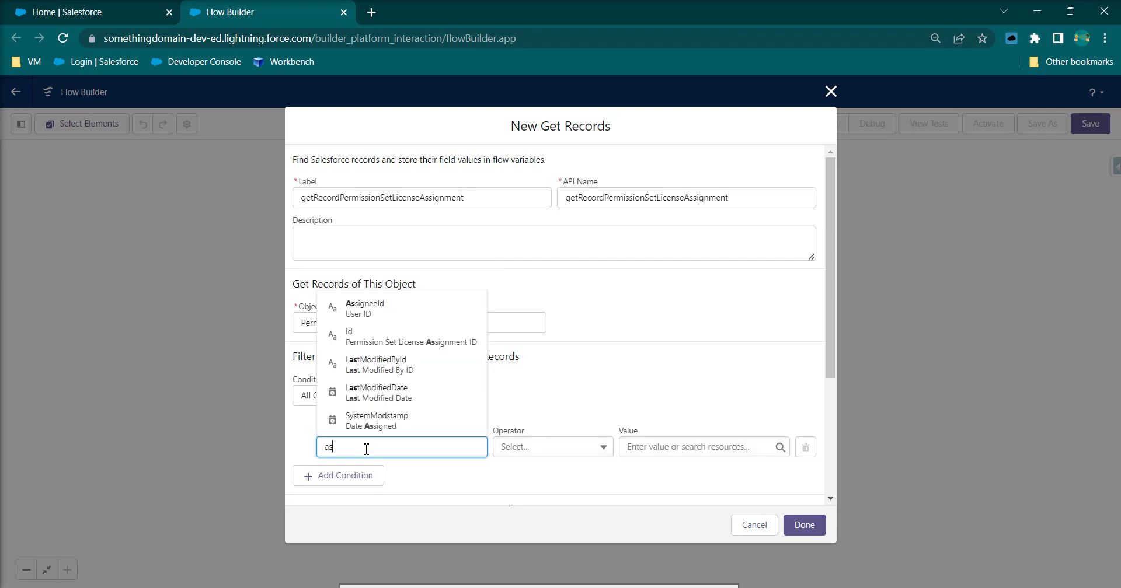
pyautogui.click(365, 364)
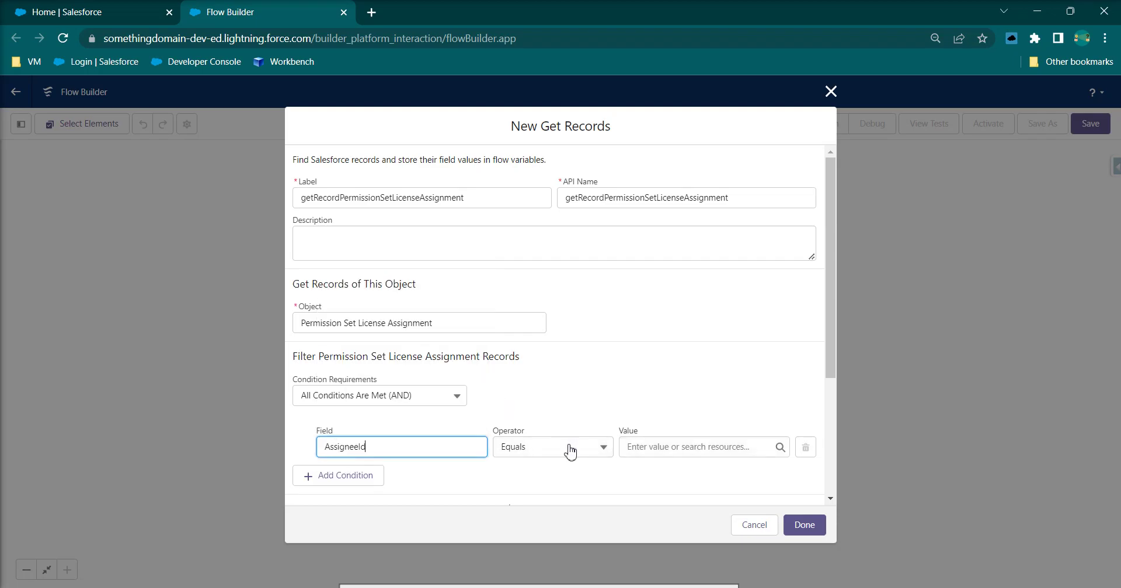
pyautogui.click(638, 449)
pyautogui.write('rec')
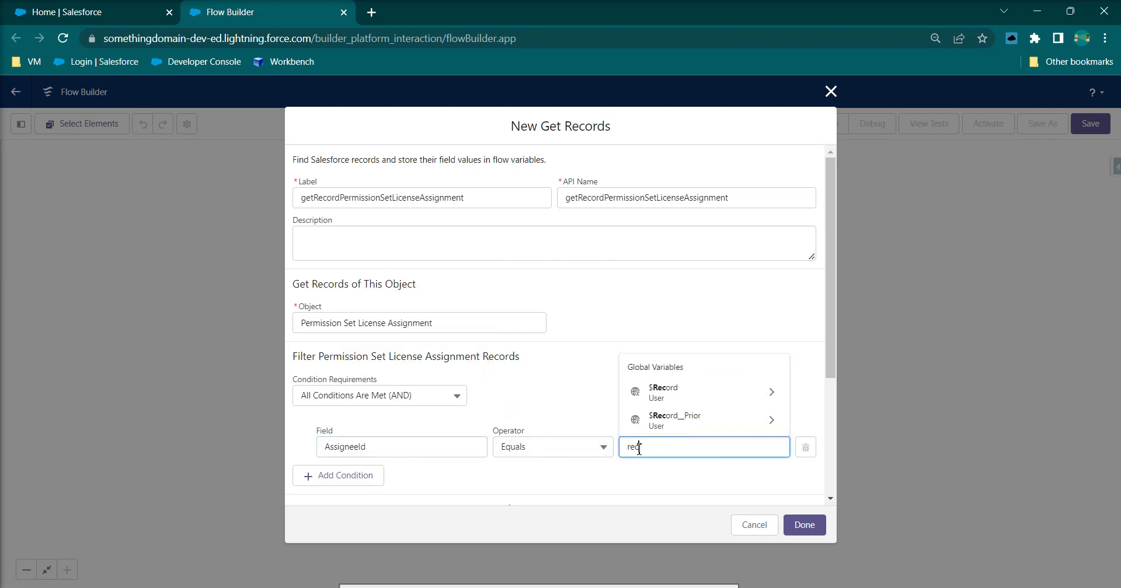
pyautogui.click(721, 396)
pyautogui.write('id')
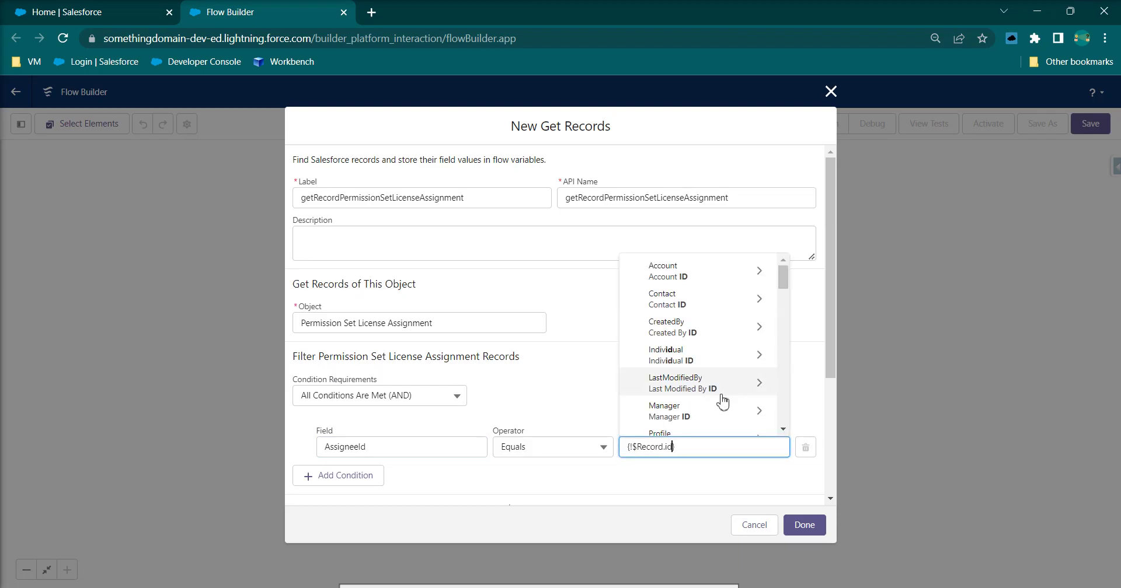
pyautogui.scroll(-2, 718, 388)
pyautogui.scroll(-2, 692, 373)
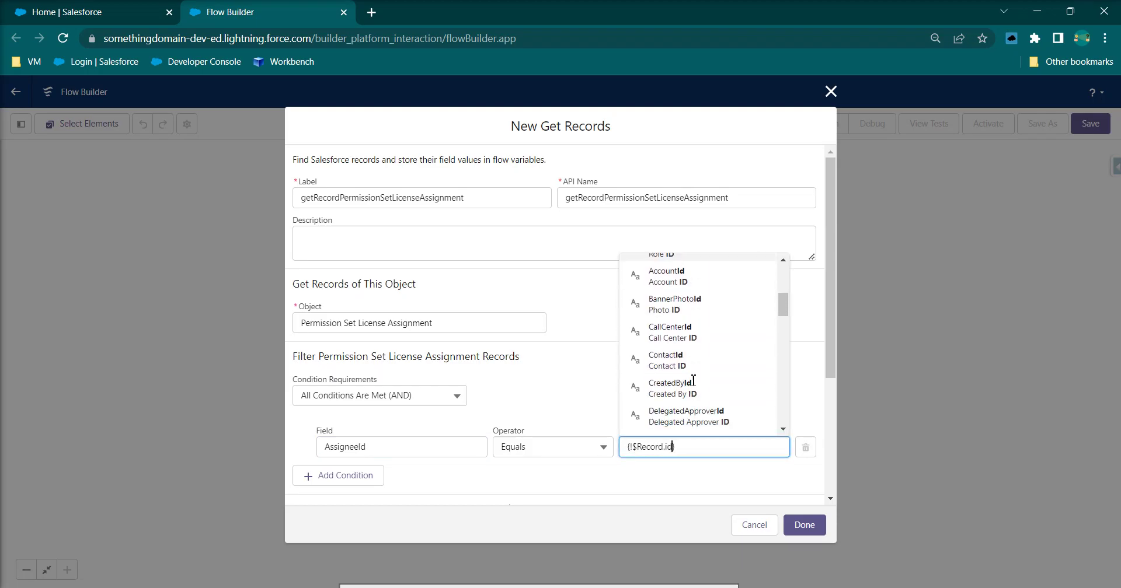
pyautogui.scroll(-2, 690, 347)
pyautogui.click(688, 338)
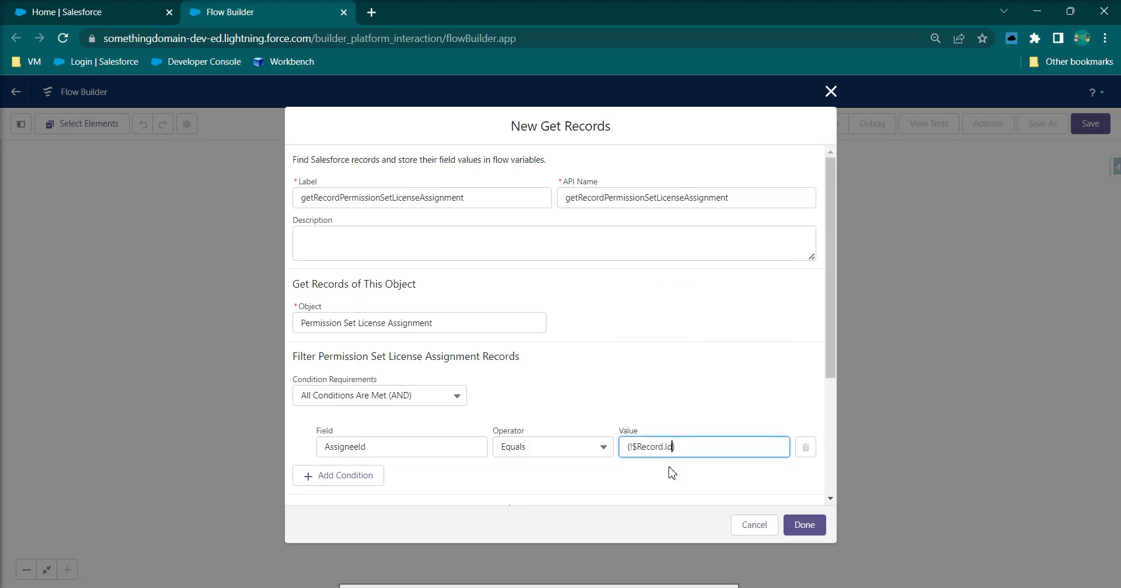
pyautogui.scroll(-3, 710, 393)
pyautogui.click(801, 526)
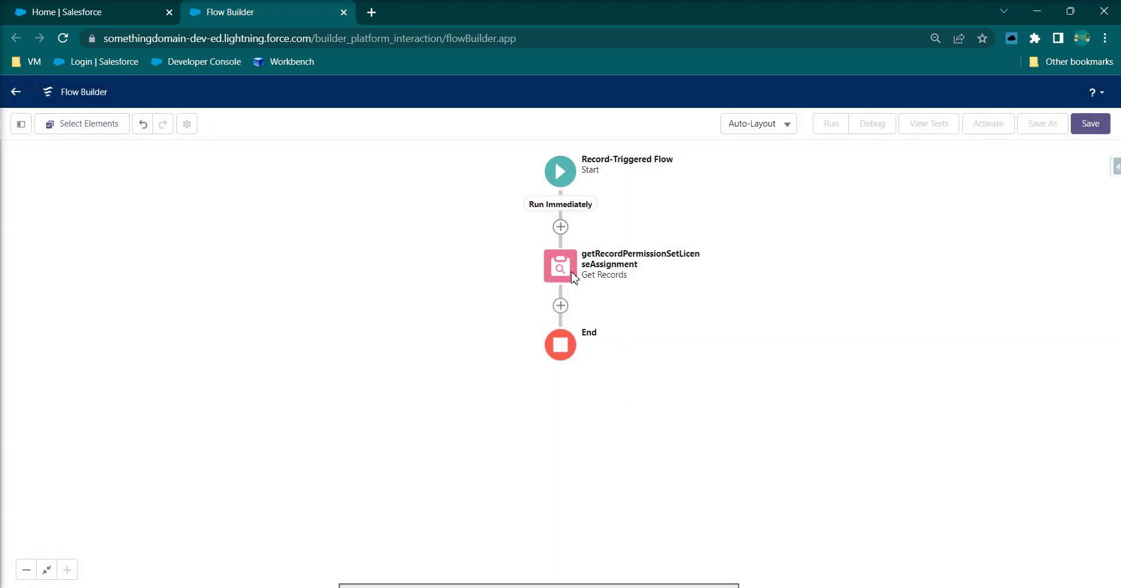
# - Edit the Get Records element so that it stores all records
pyautogui.doubleClick(582, 284)
pyautogui.scroll(-3, 331, 296)
pyautogui.click(301, 437)
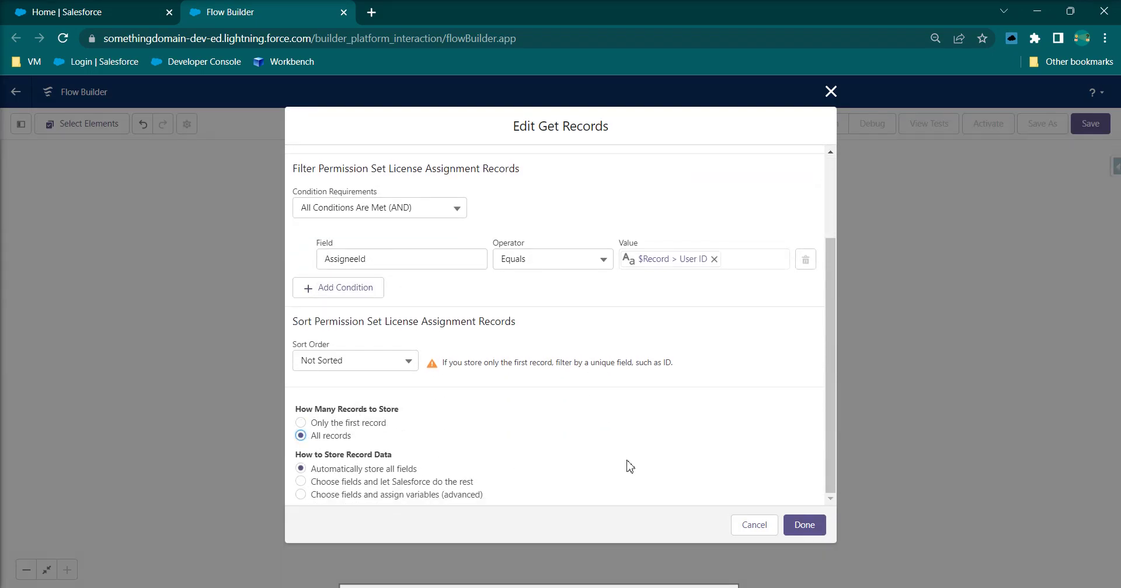
pyautogui.click(806, 525)
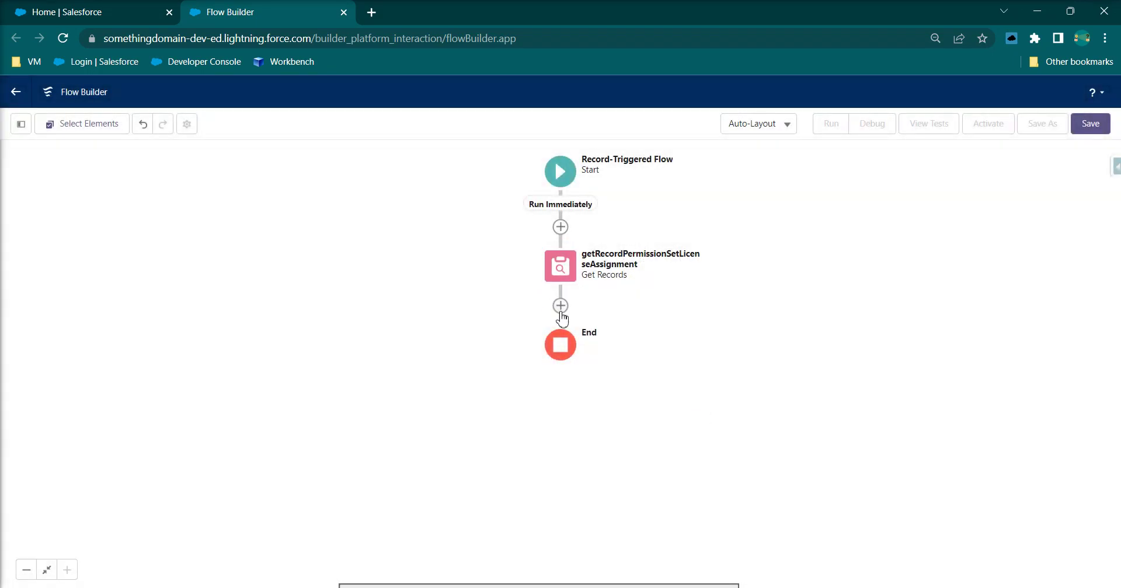
# - Add a Decision element after the Get Records element
pyautogui.click(561, 308)
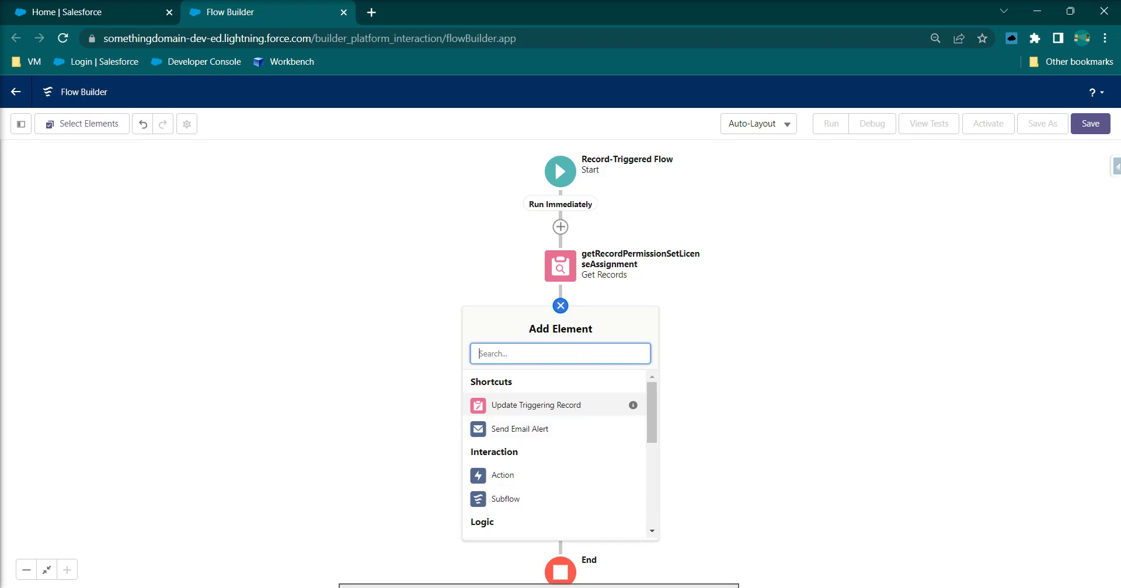
pyautogui.click(524, 354)
pyautogui.write('dec')
pyautogui.click(530, 385)
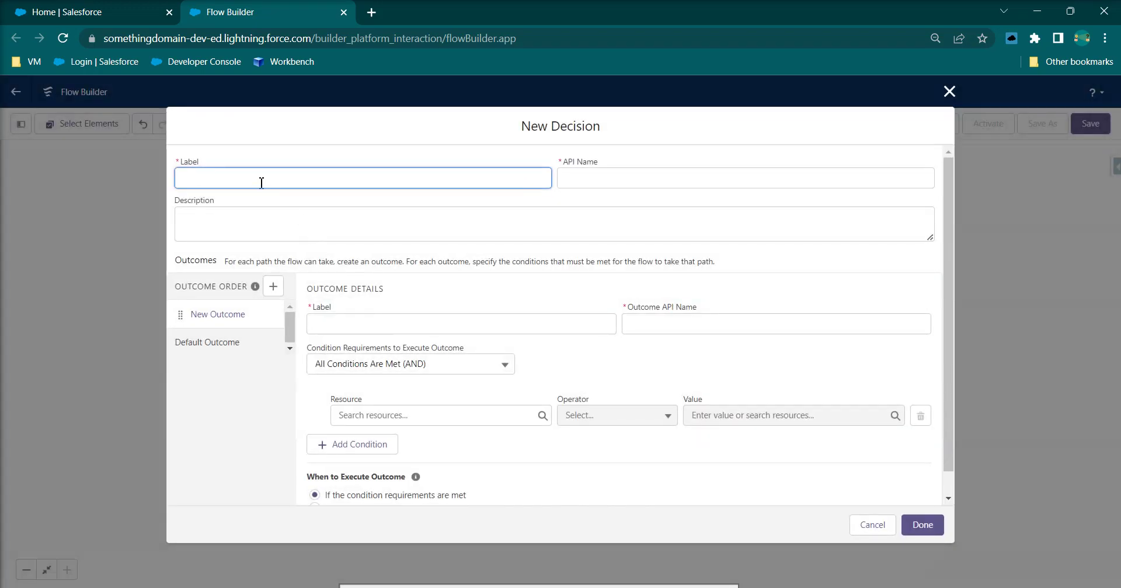
# - Label the decision PermissionSetLicenseAssigned? and its first outcome License Assigned?
pyautogui.write('PermissionSetLicenseAssigned?')
pyautogui.click(396, 220)
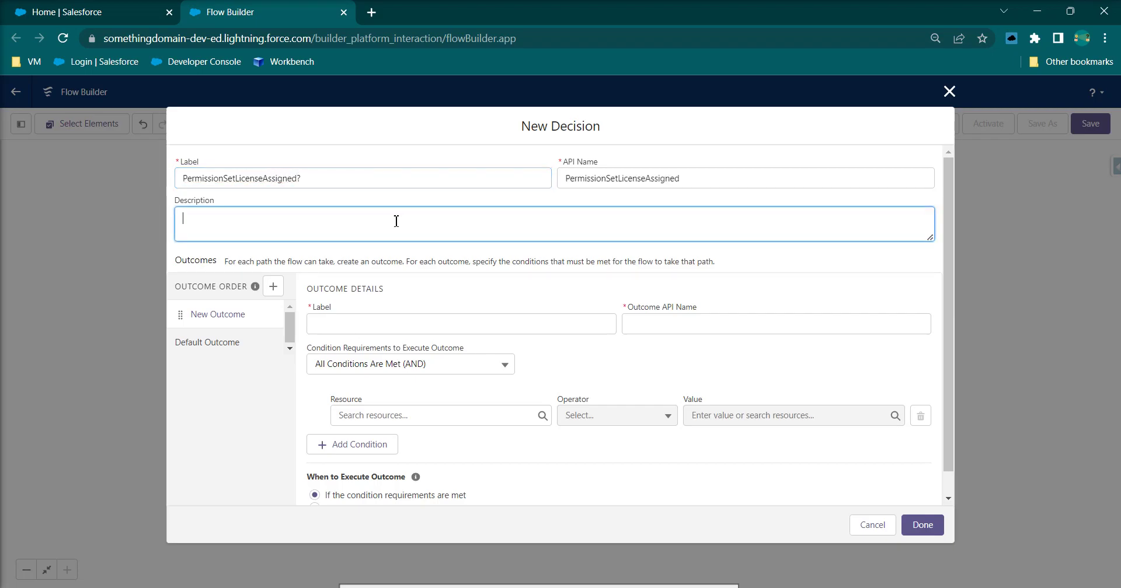
pyautogui.click(343, 324)
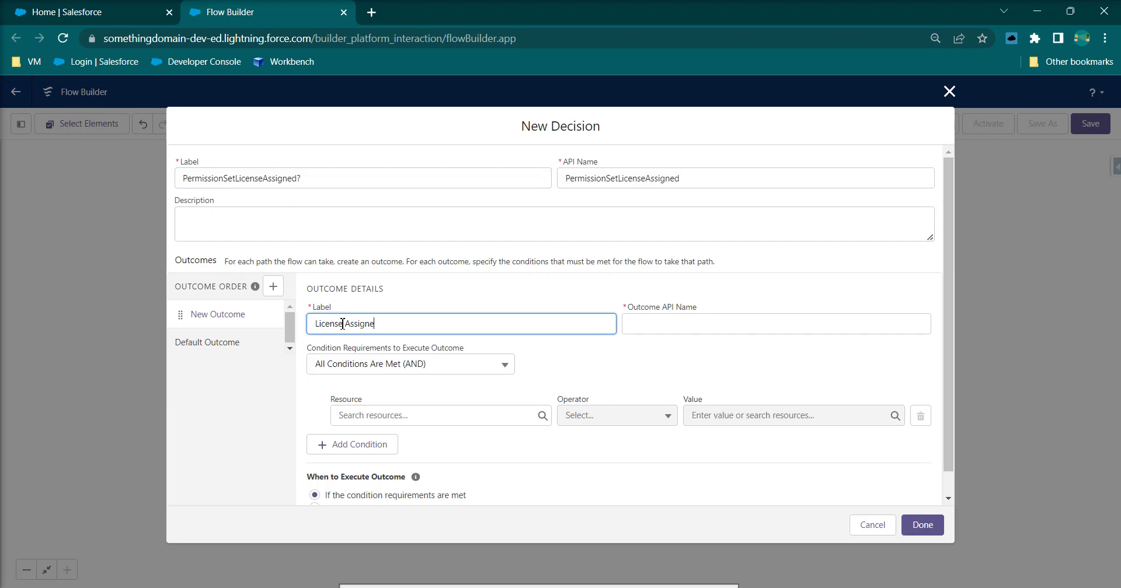
pyautogui.click(579, 296)
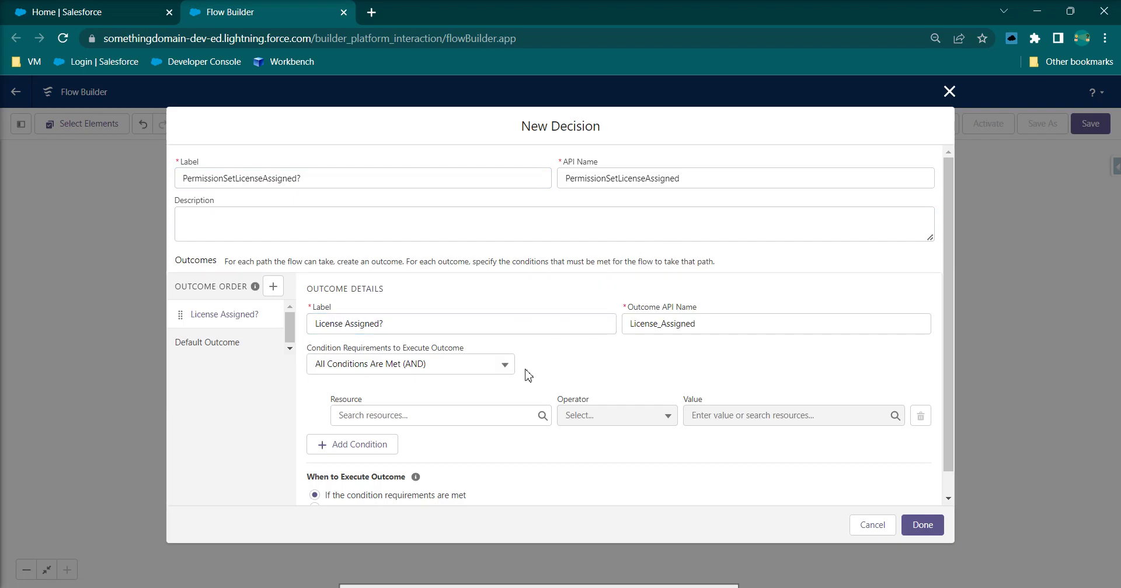
# - Set the License Assigned? condition to the retrieved Permission Set License Assignments collection Is Null False, and finish the decision
pyautogui.click(394, 417)
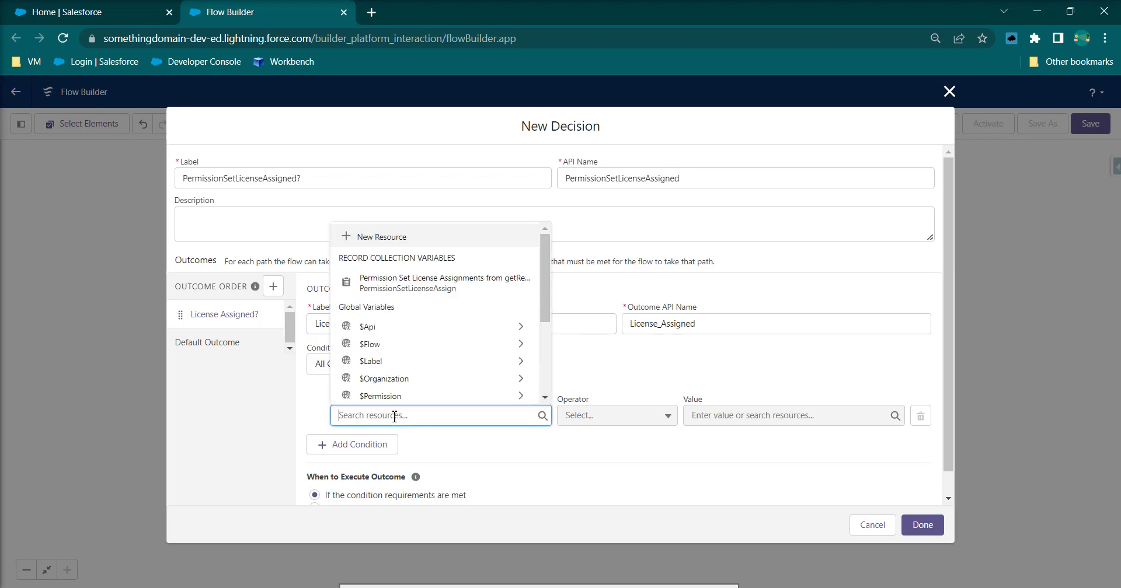
pyautogui.write('get')
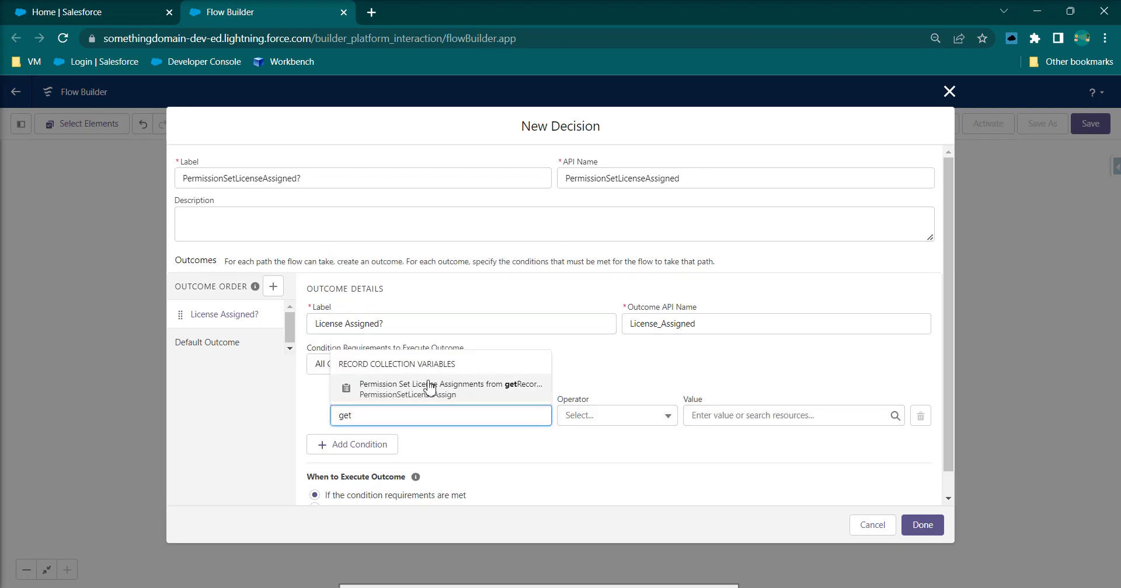
pyautogui.click(400, 383)
pyautogui.click(598, 419)
pyautogui.click(601, 506)
pyautogui.click(719, 417)
pyautogui.write('false')
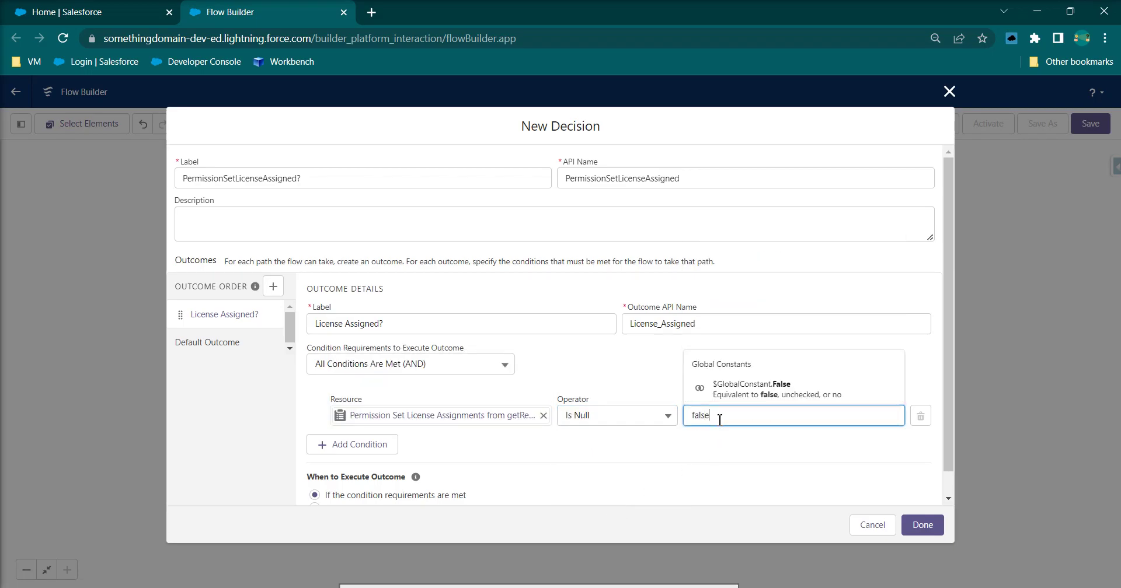
pyautogui.click(776, 388)
pyautogui.click(922, 525)
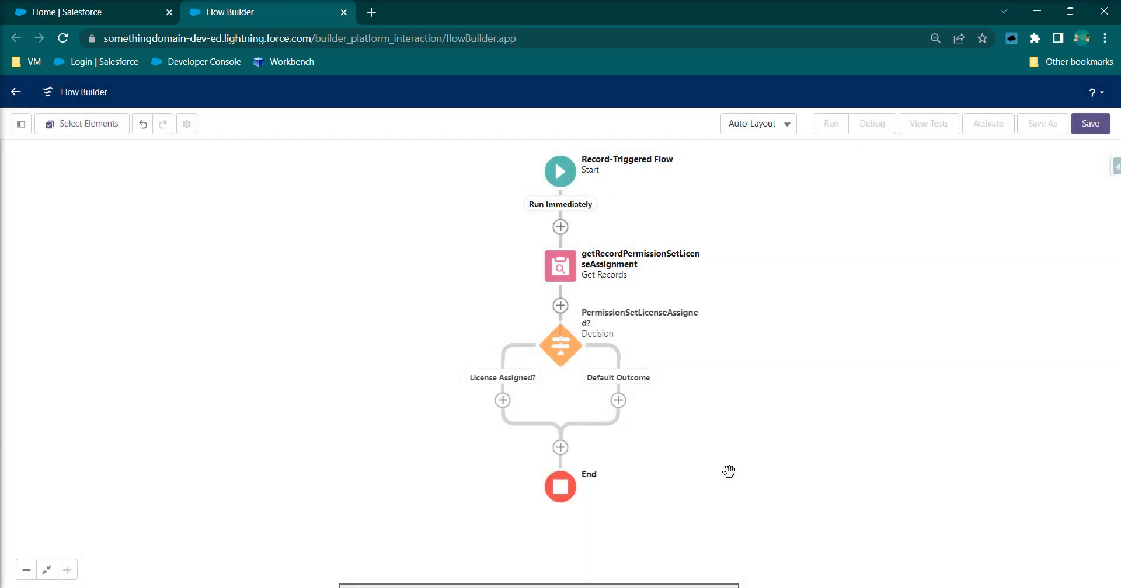
# - Add a Delete Records element on the License Assigned? path, using deletePermissionSetLicenseAssignment as both label and API name
pyautogui.click(502, 400)
pyautogui.write('delet')
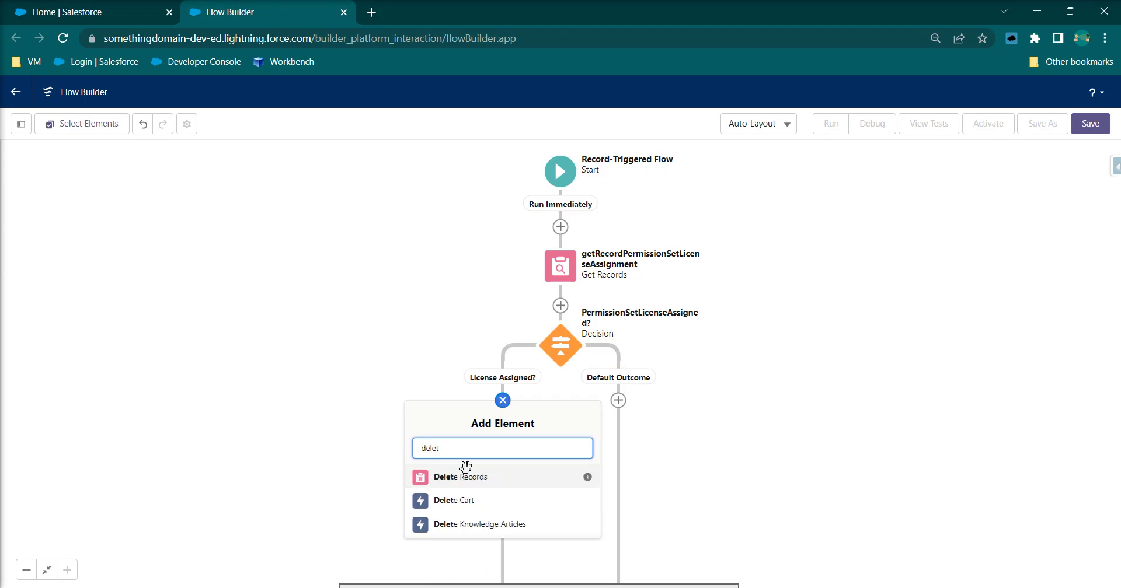
pyautogui.click(474, 478)
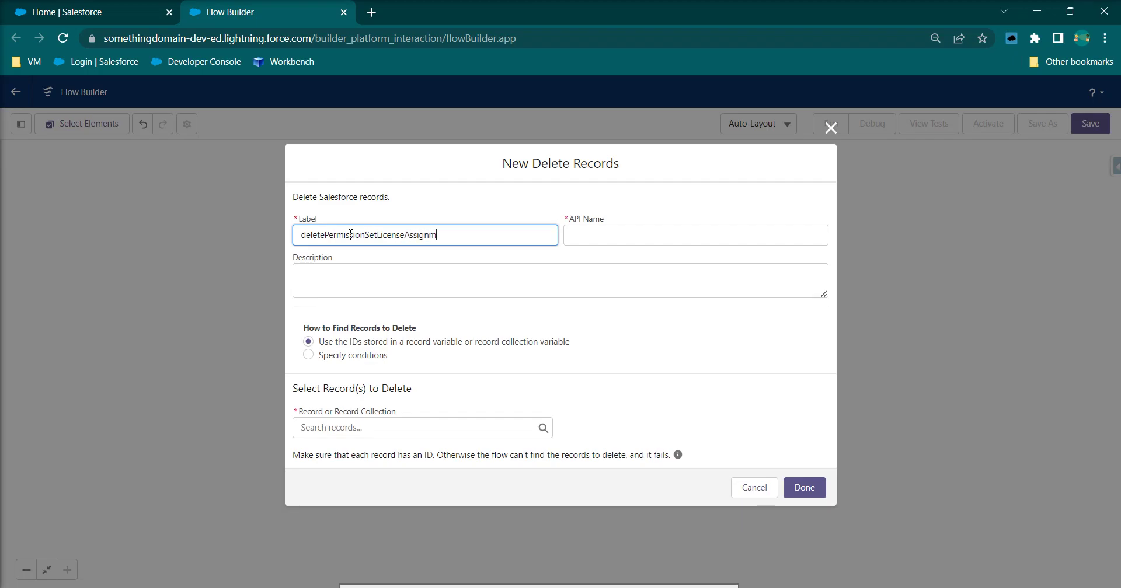
pyautogui.hotkey('ctrl', 'a')
pyautogui.click(405, 195)
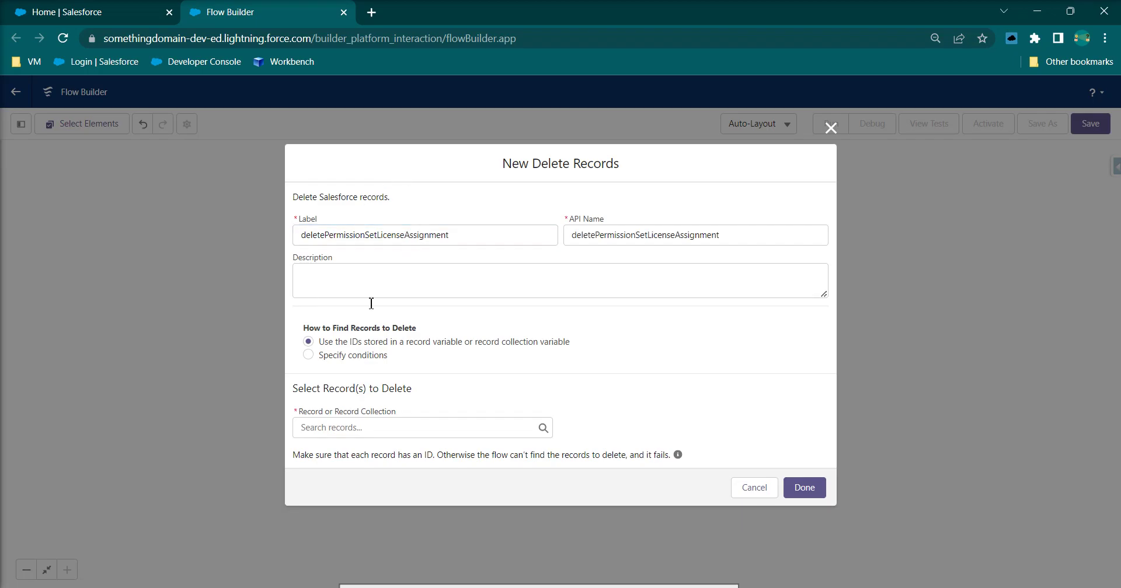
# - Set the record collection to delete to getRecordPermissionSetLicenseAssignment and finish the Delete Records element
pyautogui.click(413, 427)
pyautogui.click(400, 498)
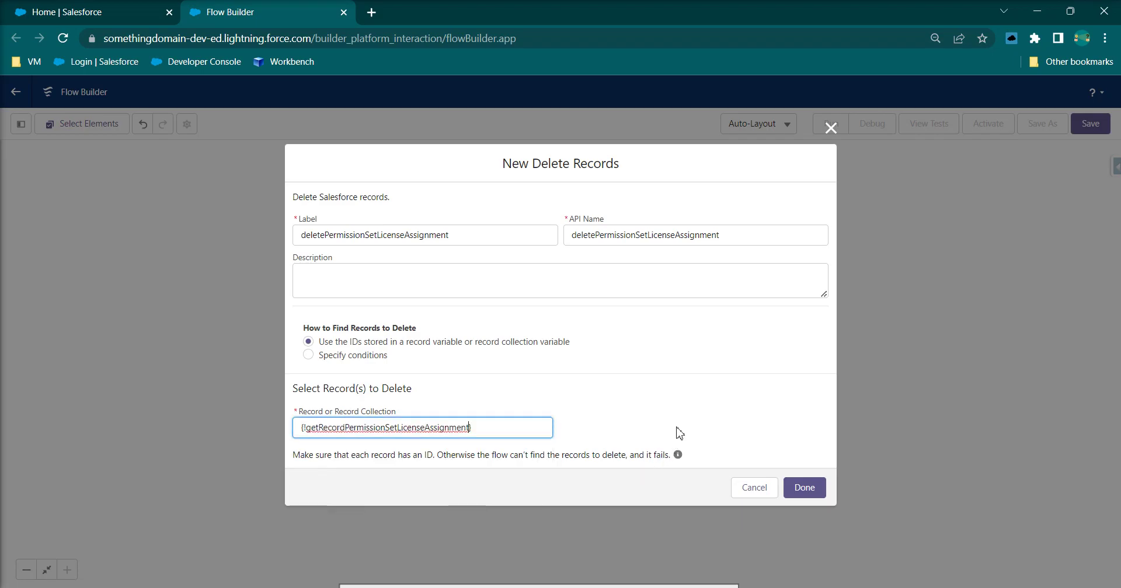
pyautogui.click(808, 489)
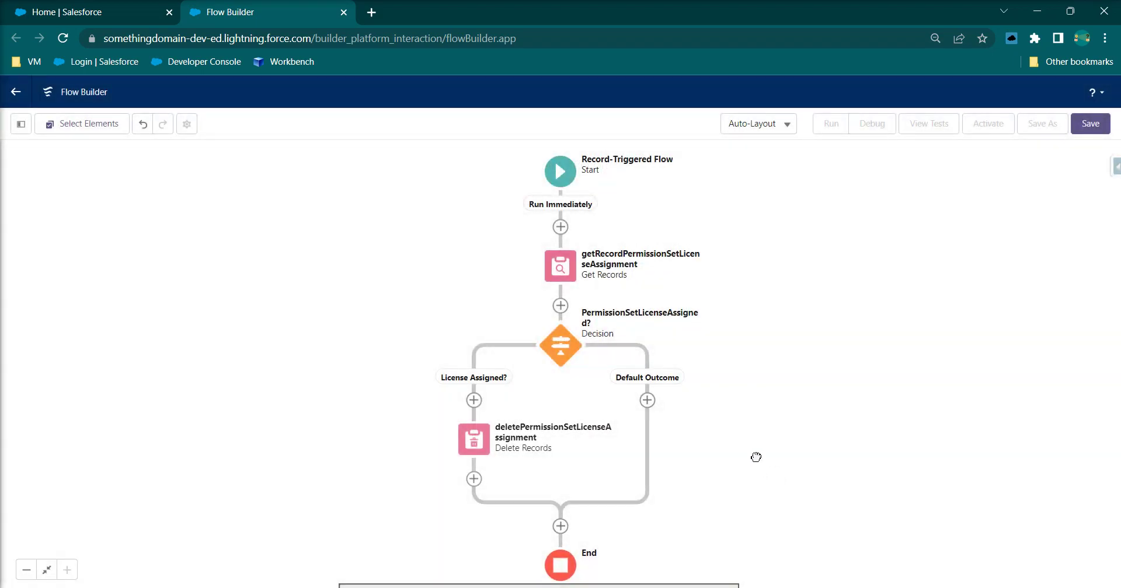
# - Save the flow as Remove Permission Set License Assignment (License Assigned) when User Deactivated, and activate it
pyautogui.click(1100, 130)
pyautogui.click(396, 290)
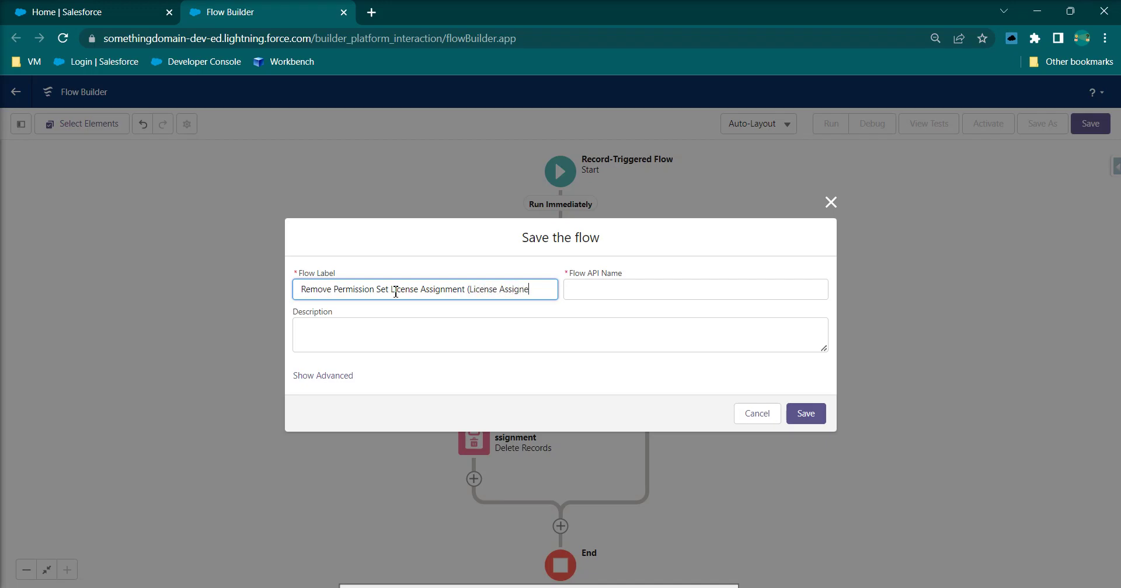
pyautogui.write('when')
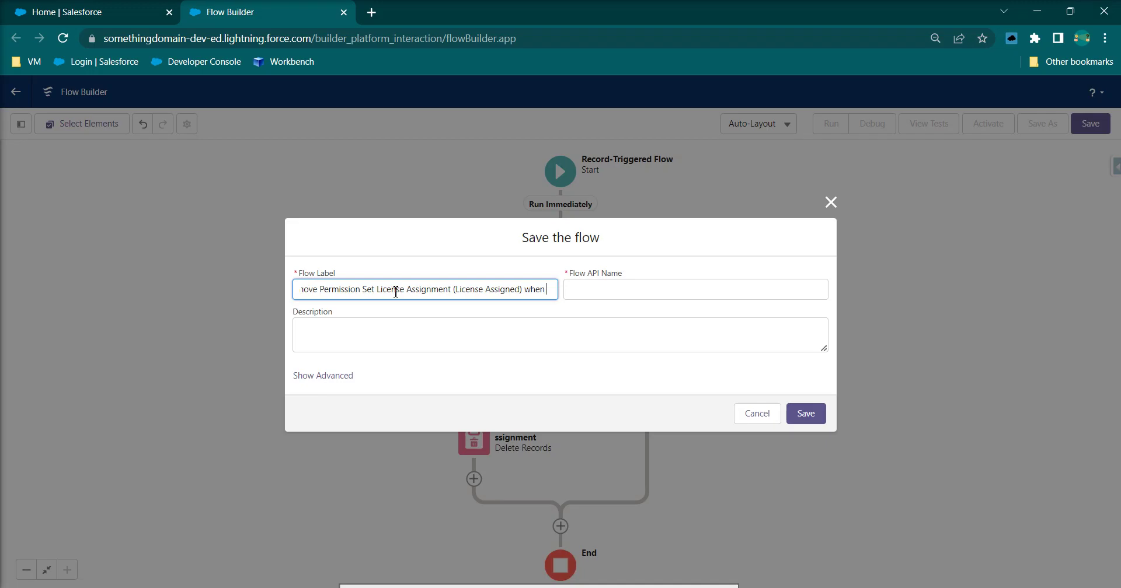
pyautogui.write(' User Deactivated')
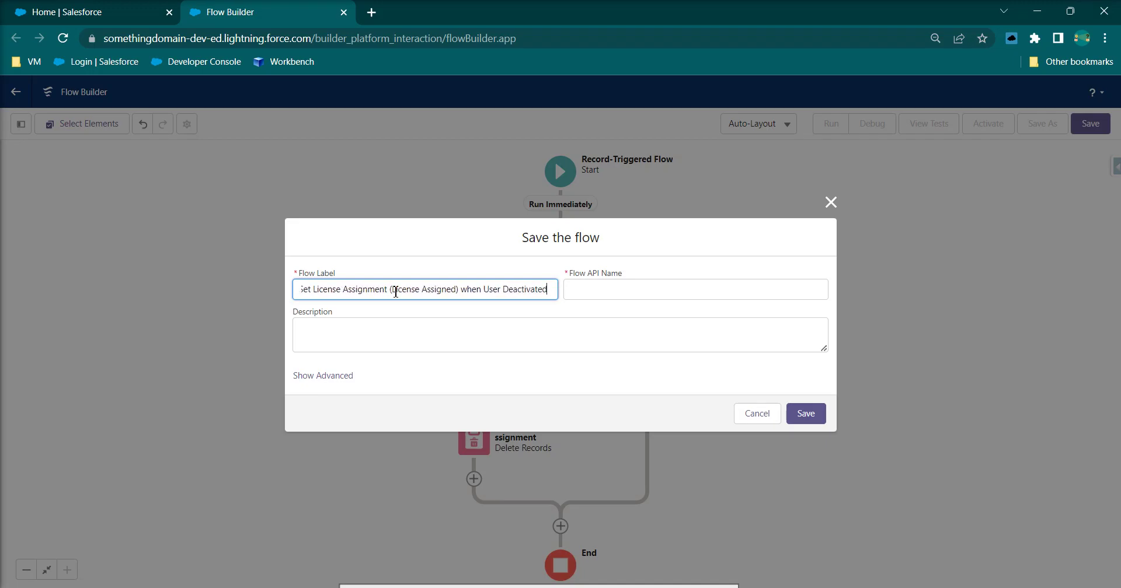
pyautogui.click(475, 323)
pyautogui.click(805, 414)
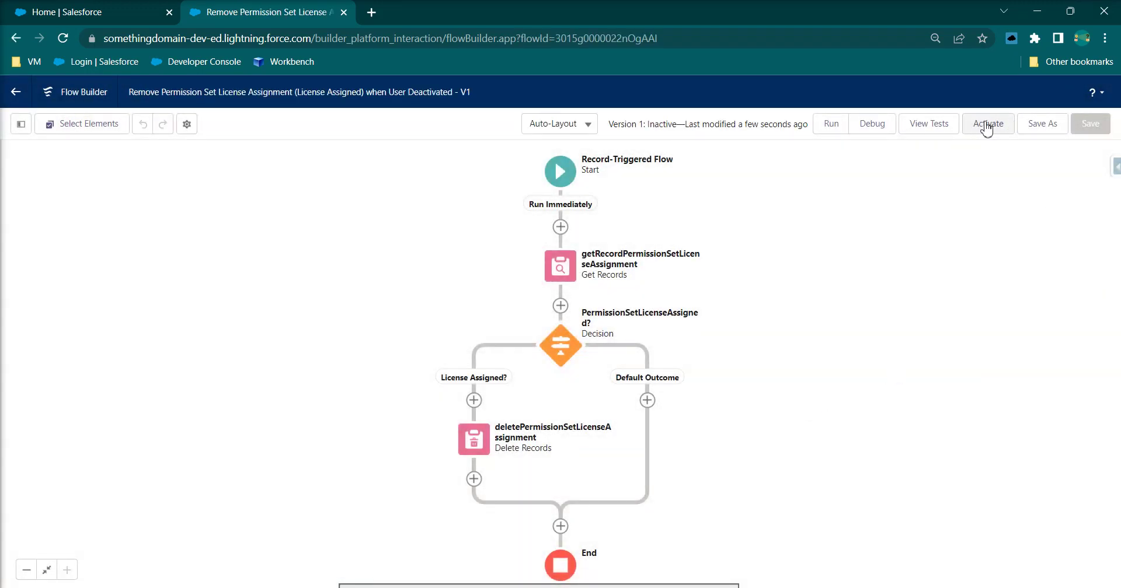
pyautogui.click(986, 127)
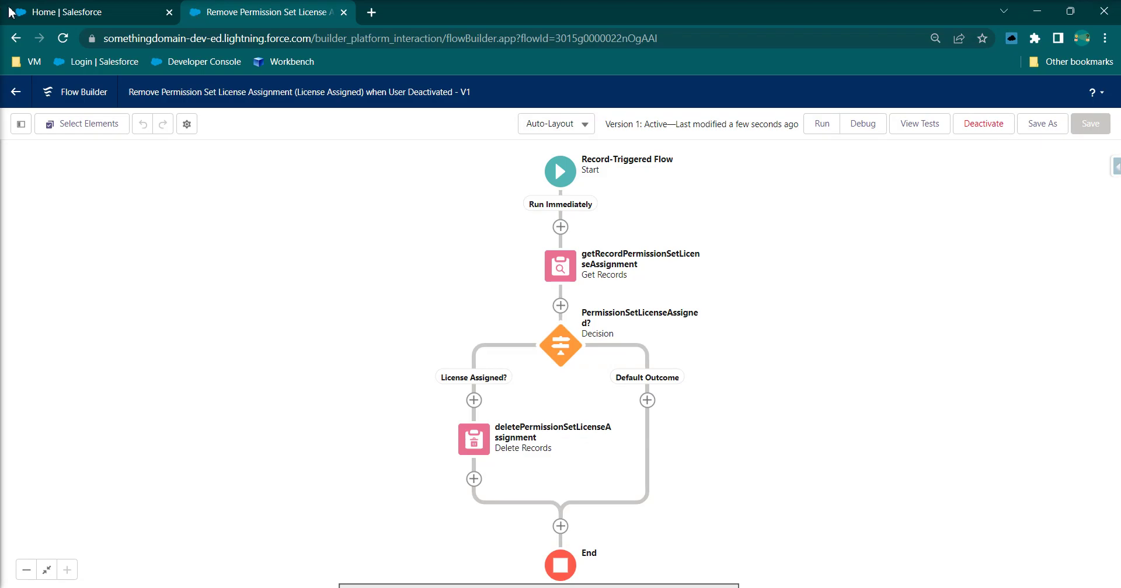
# - Find the Users page in Salesforce Setup and open the demo user's detail record
pyautogui.click(59, 11)
pyautogui.click(61, 157)
pyautogui.write('usr')
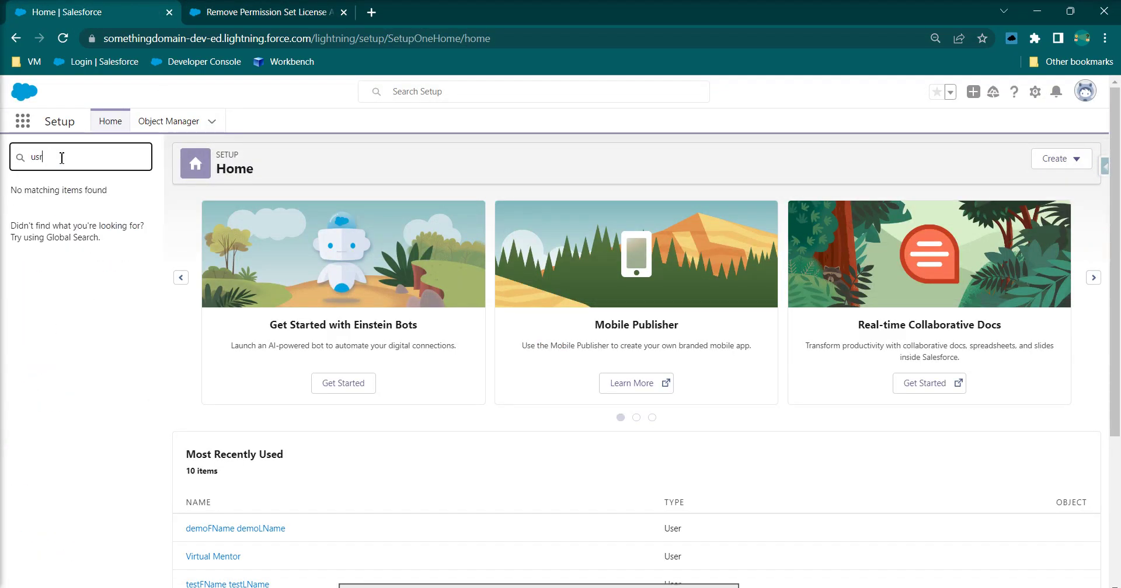
pyautogui.write('ee')
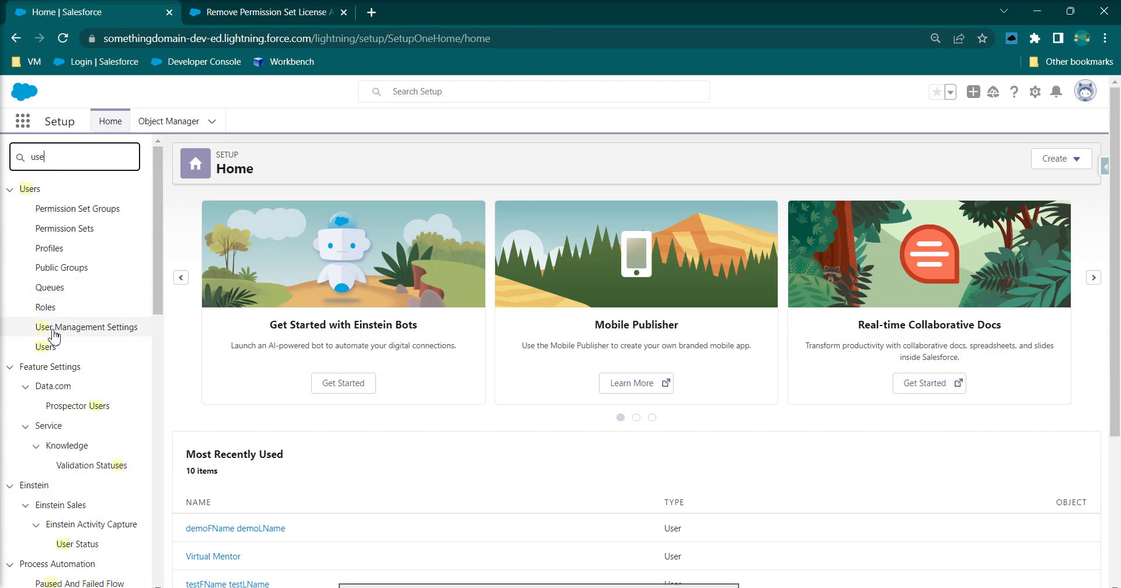
pyautogui.click(52, 348)
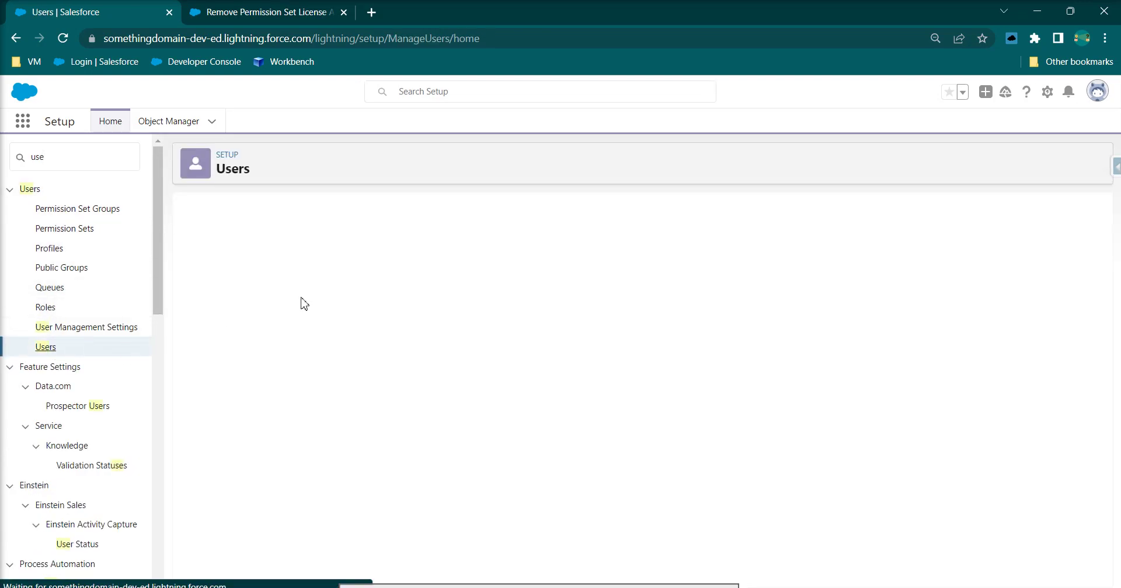
pyautogui.click(289, 363)
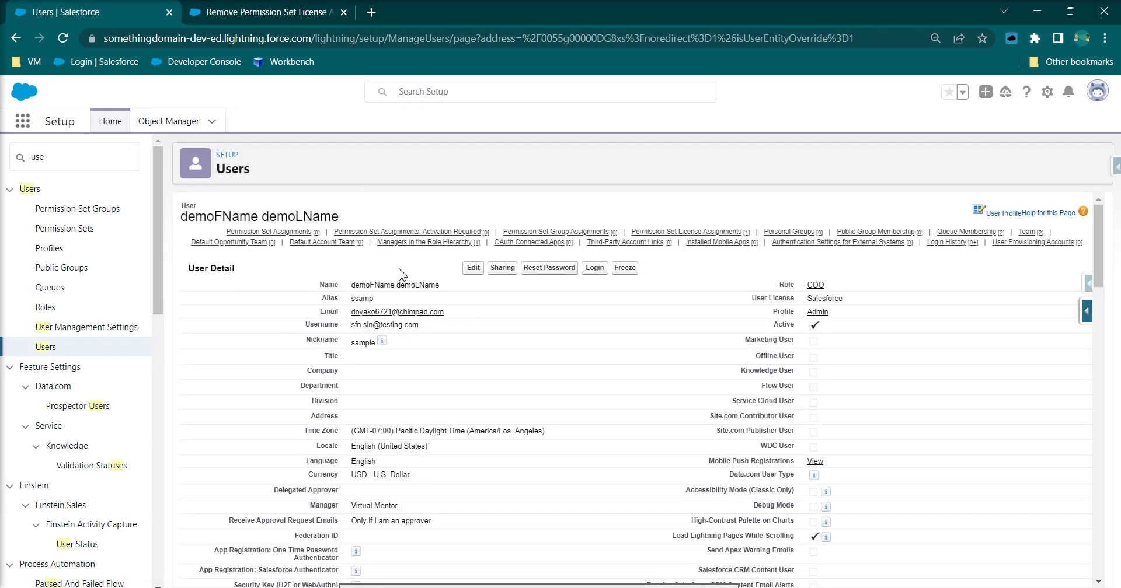
# - Examine the demo user's Active status and assigned permission set licenses before deactivation
pyautogui.moveTo(340, 216); pyautogui.dragTo(213, 217)
pyautogui.moveTo(829, 325); pyautogui.dragTo(764, 337)
pyautogui.moveTo(724, 235)
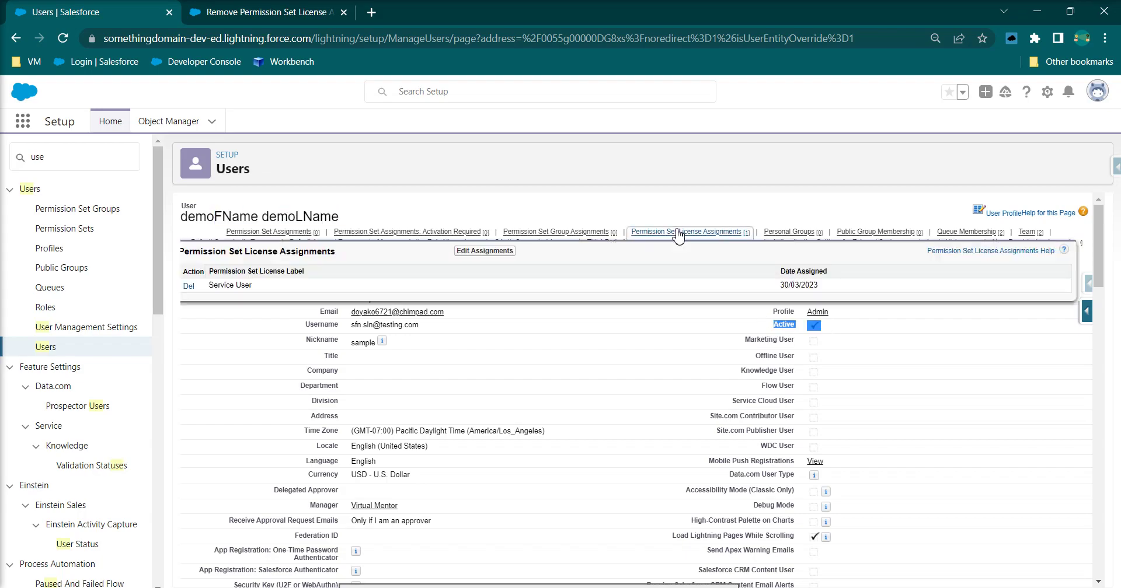
pyautogui.moveTo(315, 286); pyautogui.dragTo(215, 269)
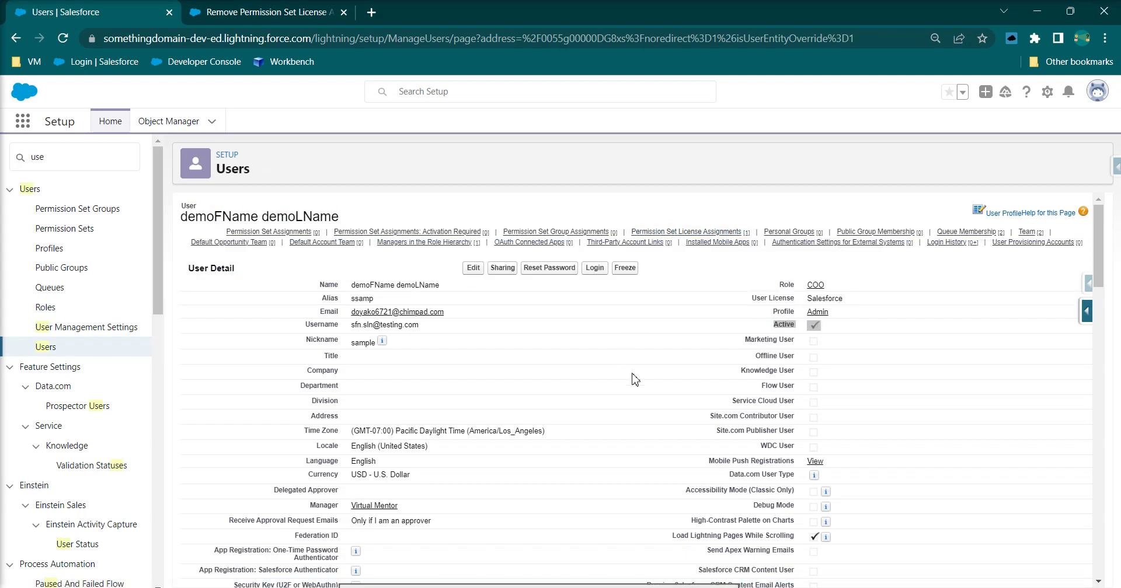
# - Edit the demo user to be inactive, save the record, and confirm the deactivation with the preselected removal options
pyautogui.moveTo(528, 242)
pyautogui.click(514, 282)
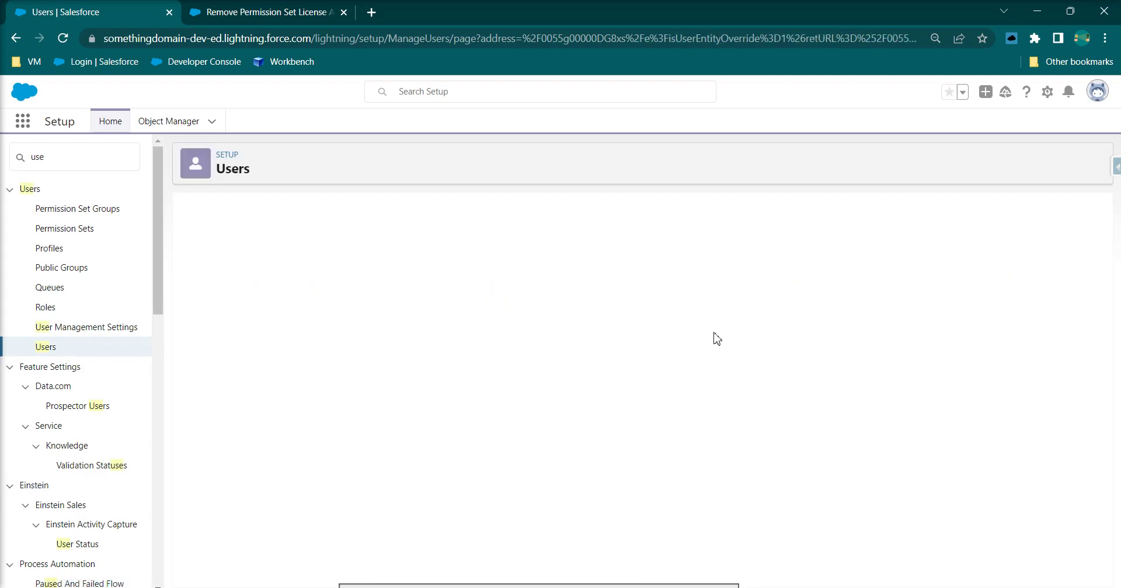
pyautogui.click(819, 337)
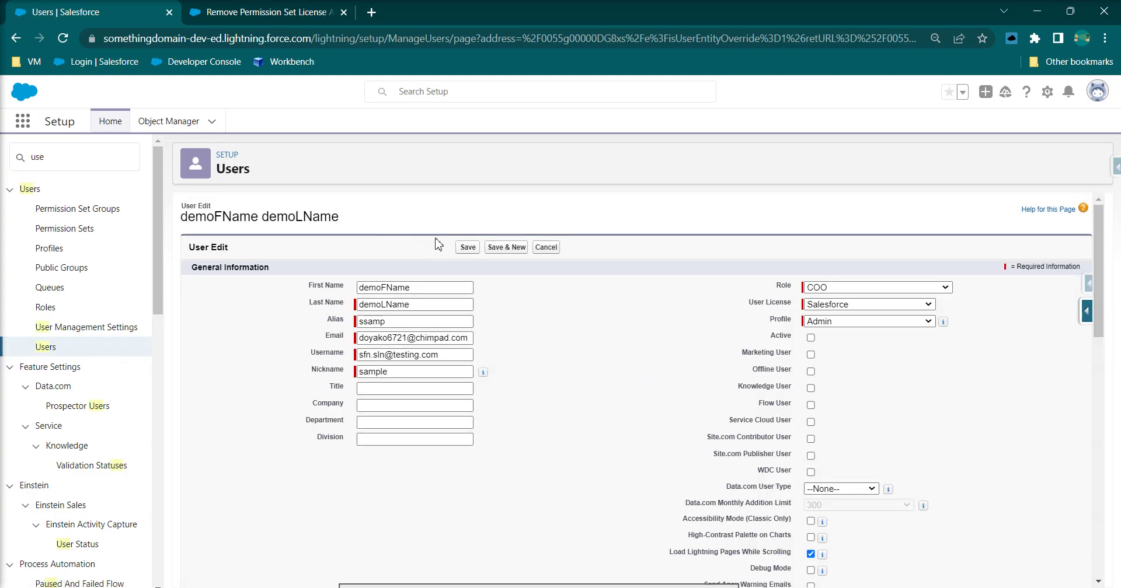
pyautogui.click(467, 247)
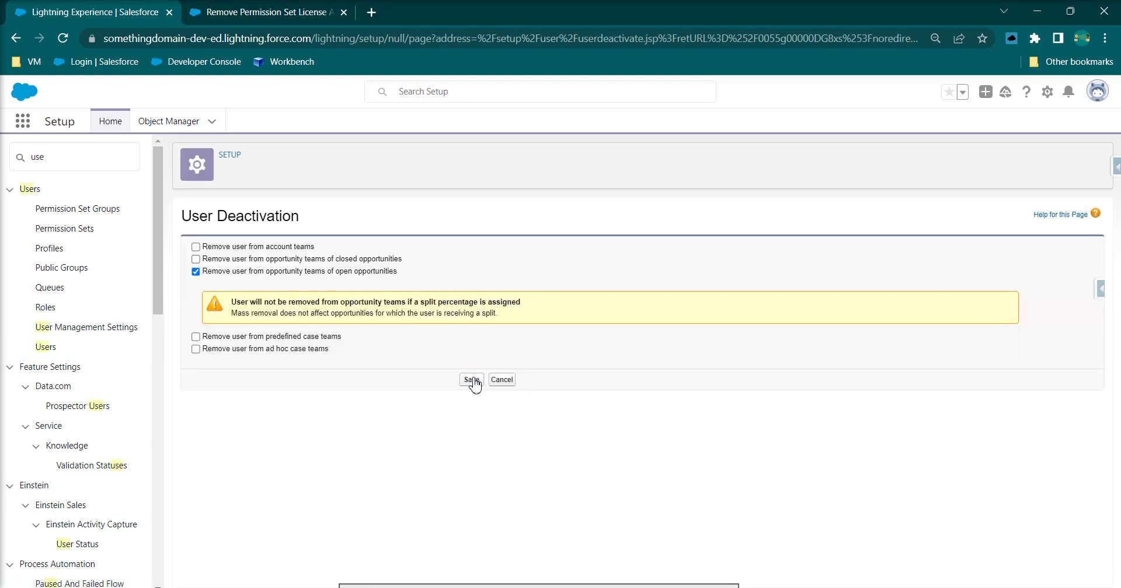
pyautogui.click(471, 380)
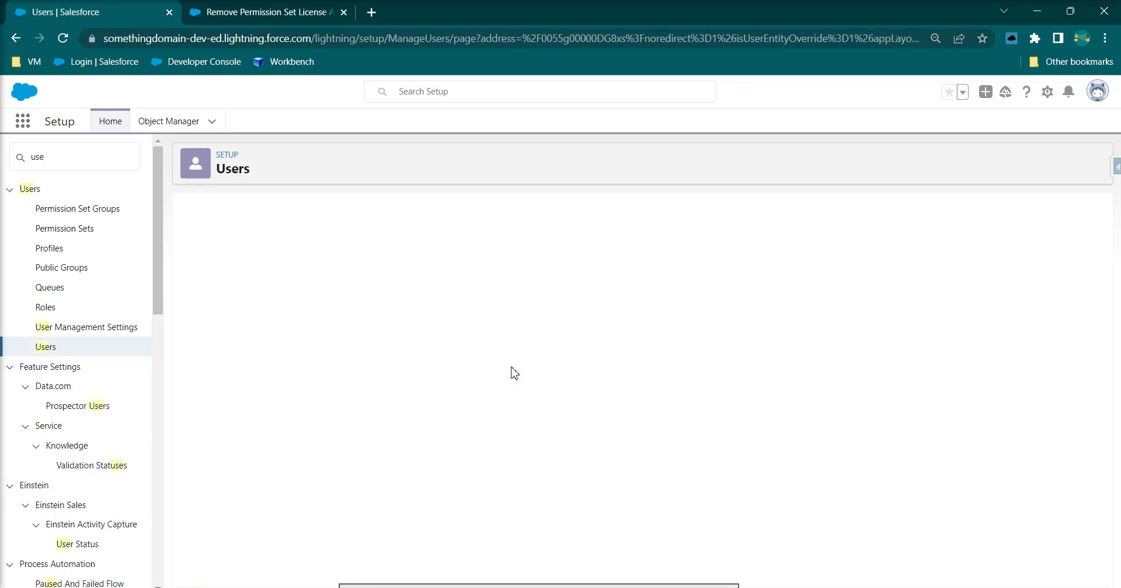
# - Check the deactivated user's Permission Set License Assignments list
pyautogui.moveTo(667, 240)
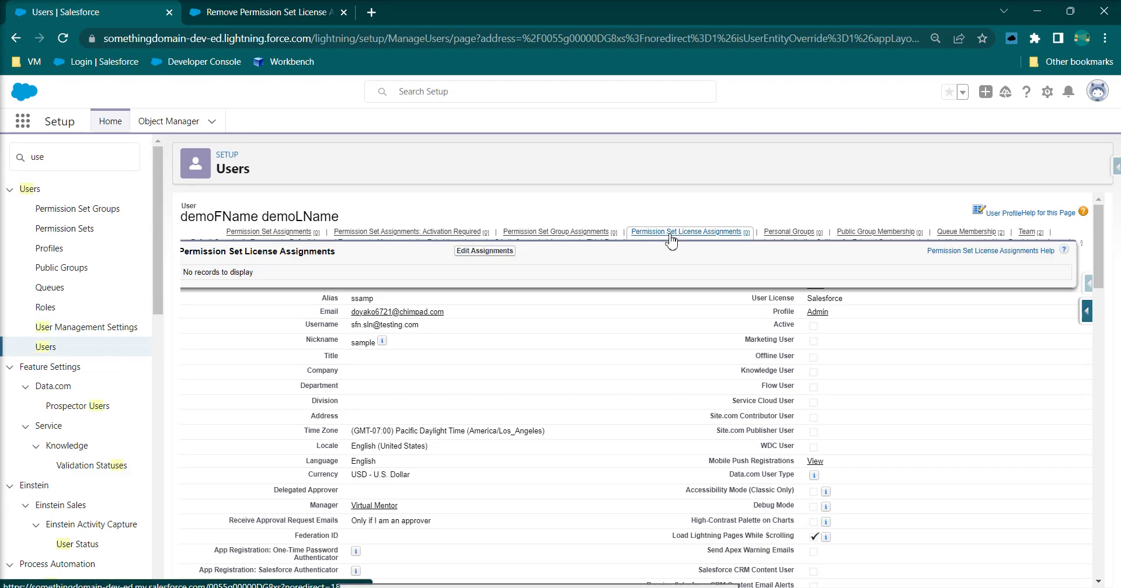
pyautogui.moveTo(301, 274); pyautogui.dragTo(232, 255)
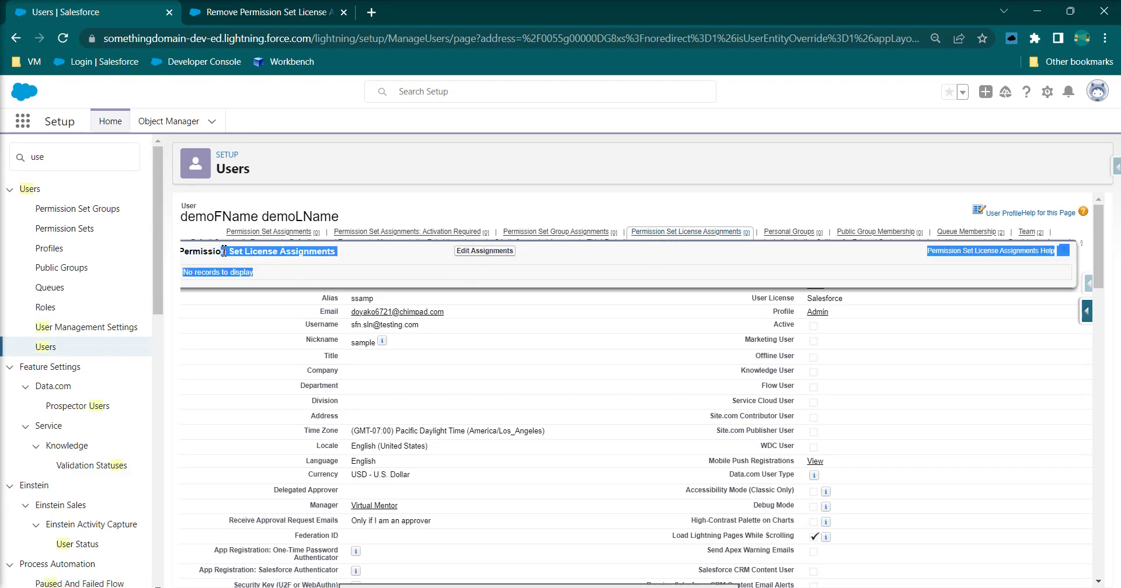